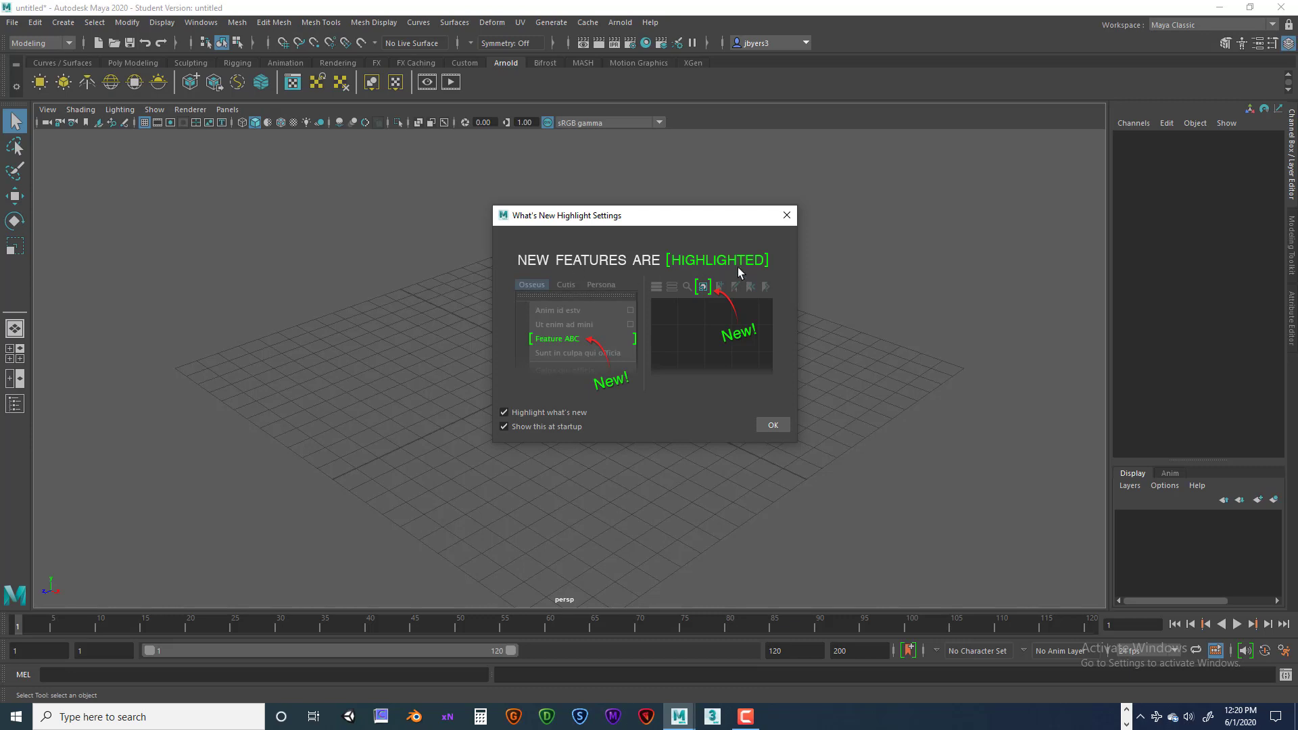
- Turn off Highlight what's new and Show this at startup, and confirm the settings with OK
click(504, 410)
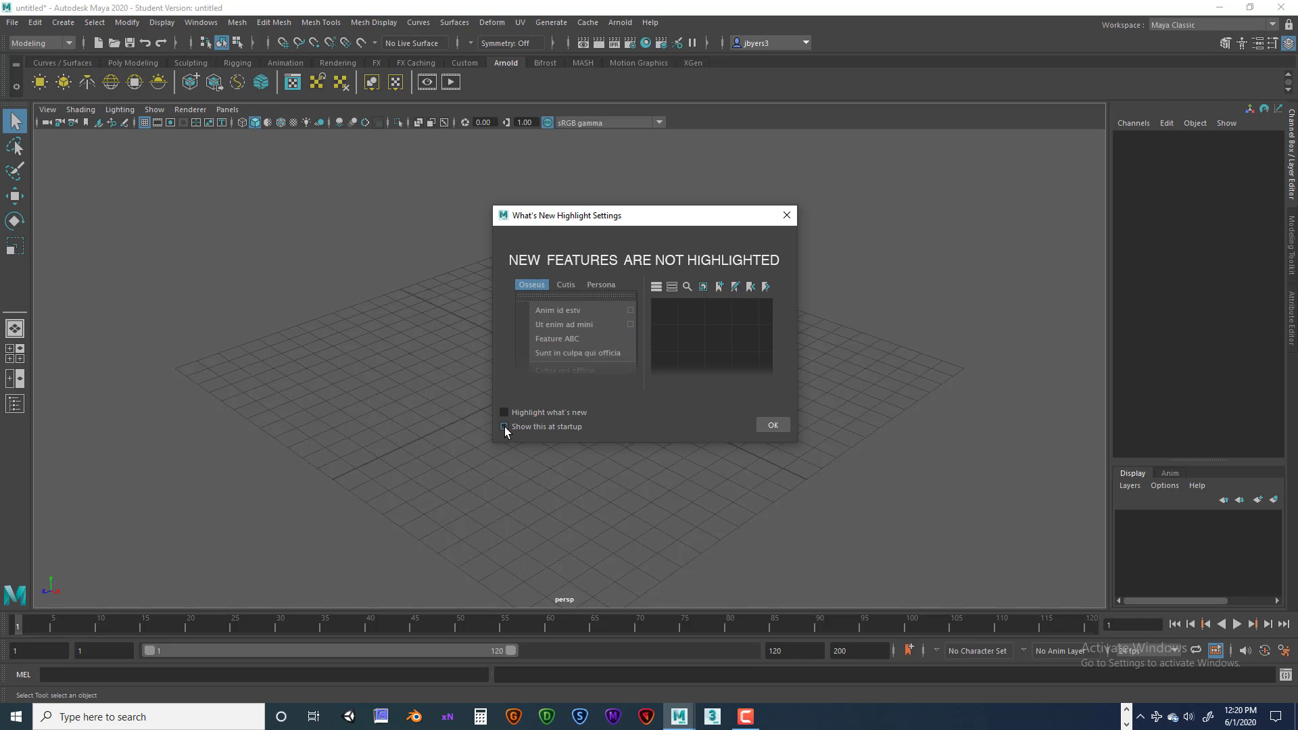
drag(681, 221, 605, 203)
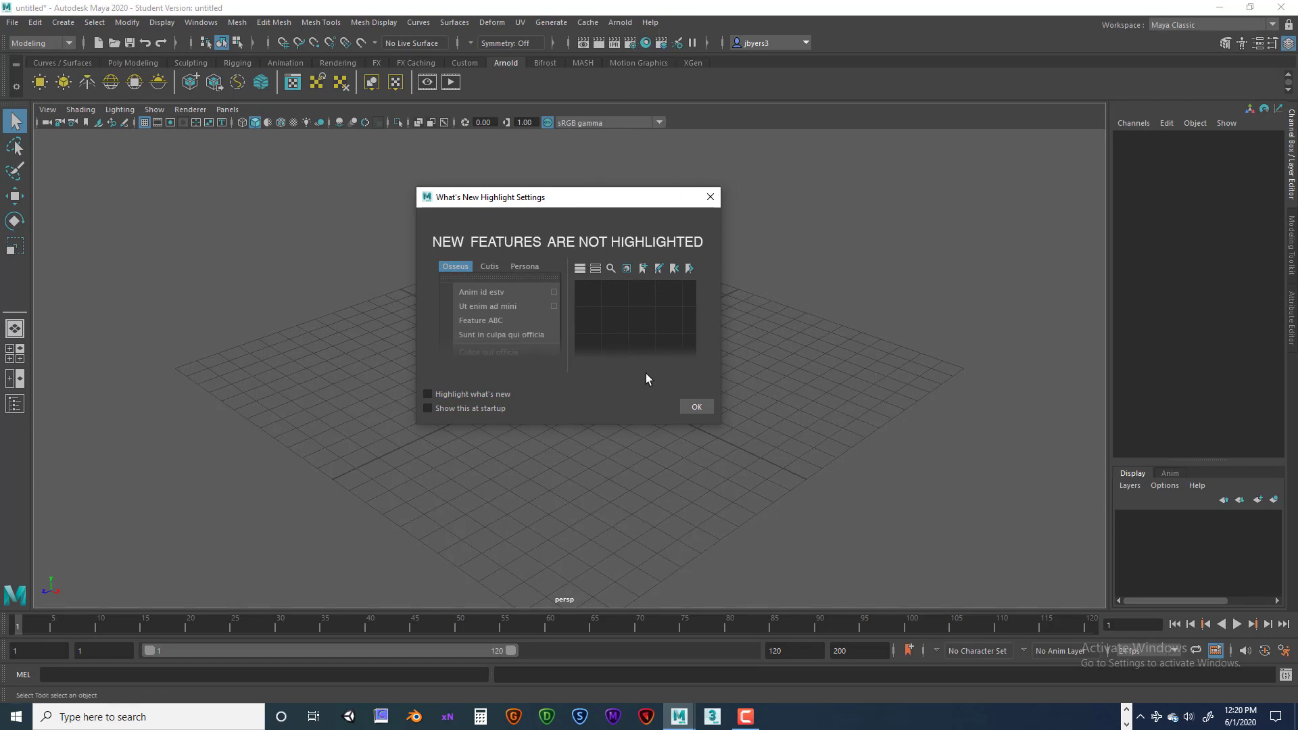
drag(631, 203, 573, 223)
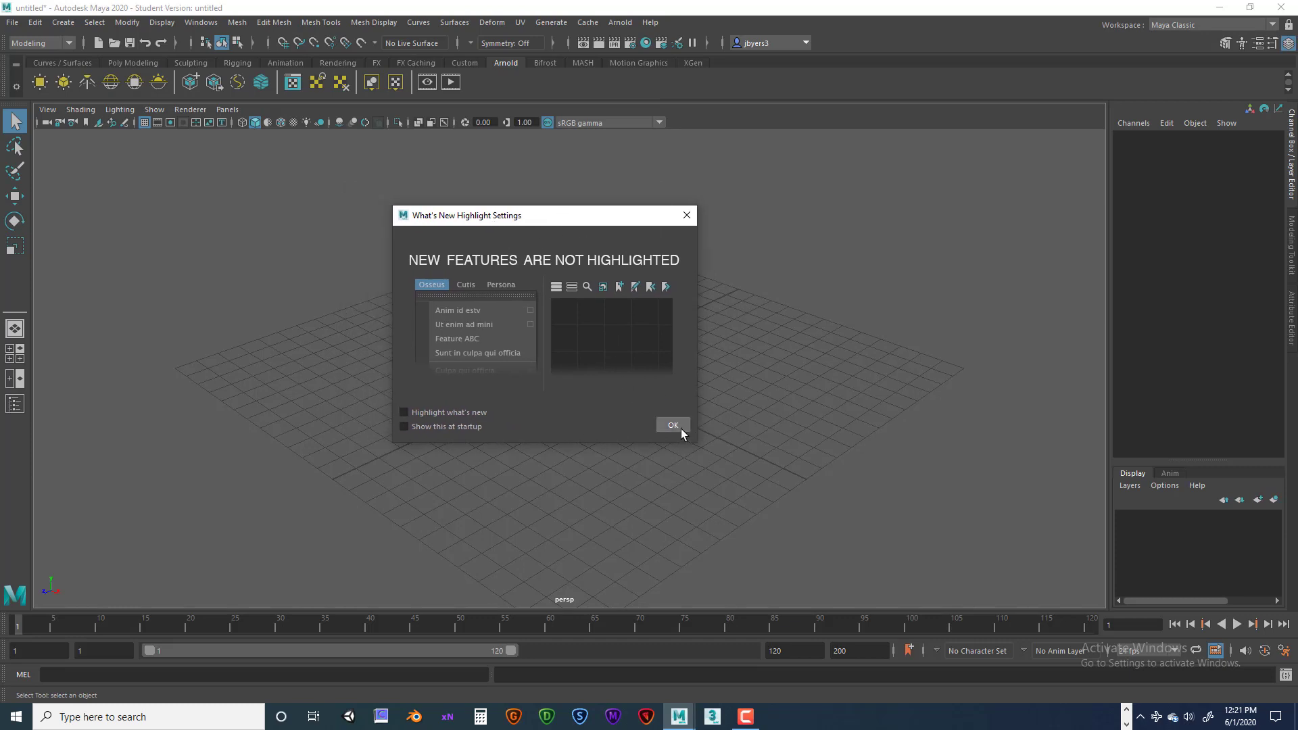
drag(560, 215, 626, 224)
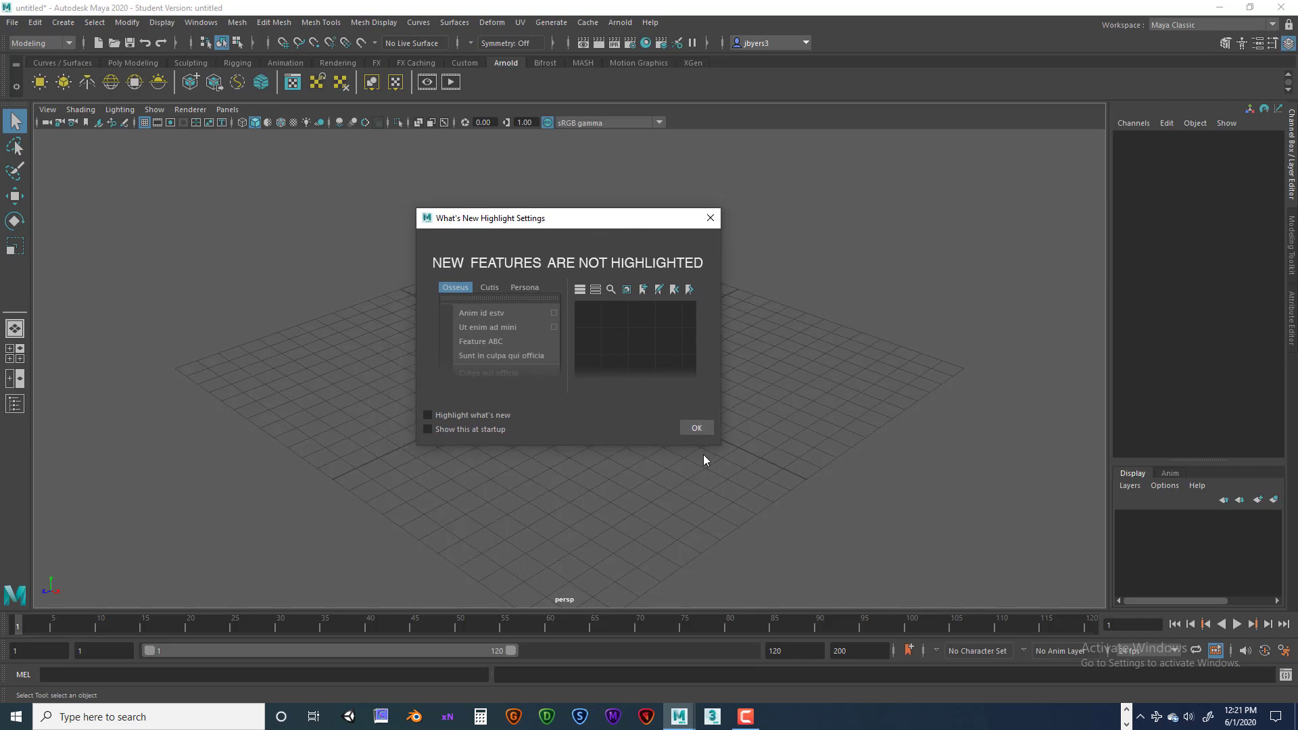
click(697, 428)
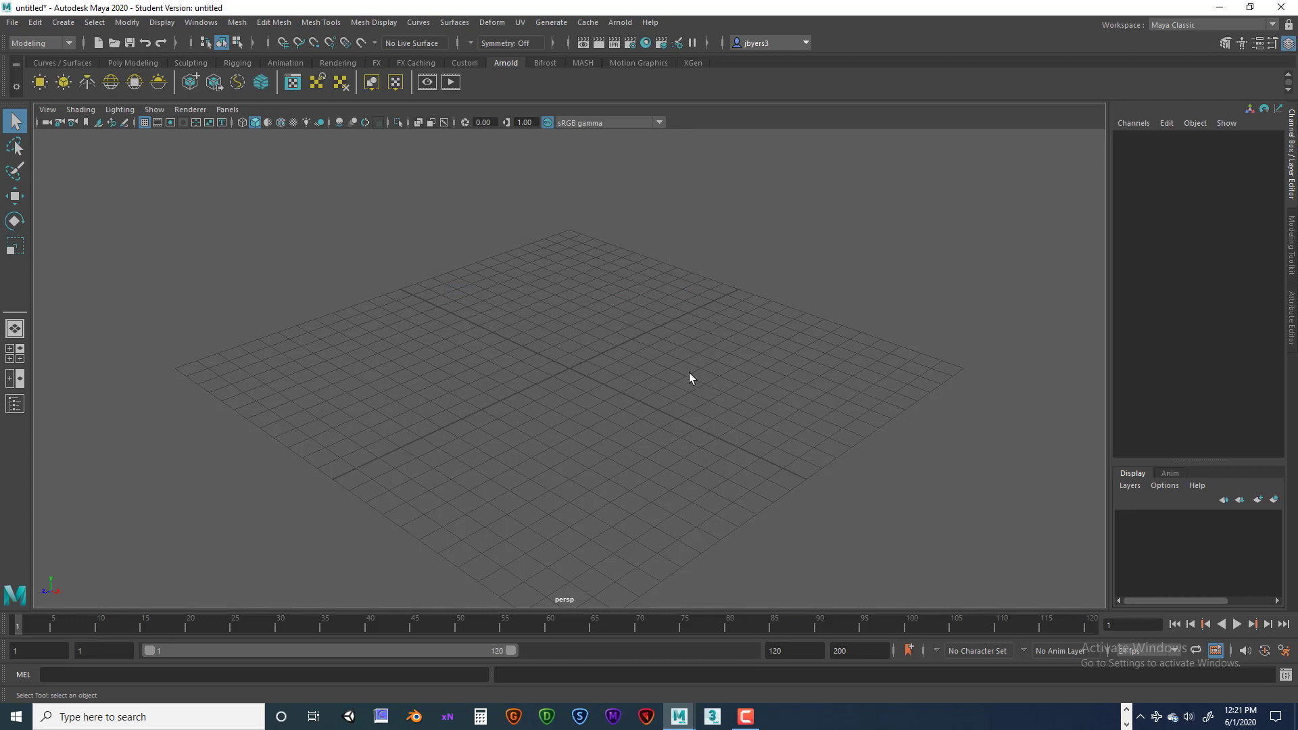
- Create a default polygon sphere, pSphere1, at the origin from the Poly Modeling shelf
alt+middle_drag(691, 382, 728, 411)
alt+drag(728, 411, 692, 428)
alt+middle_drag(693, 428, 683, 391)
click(119, 62)
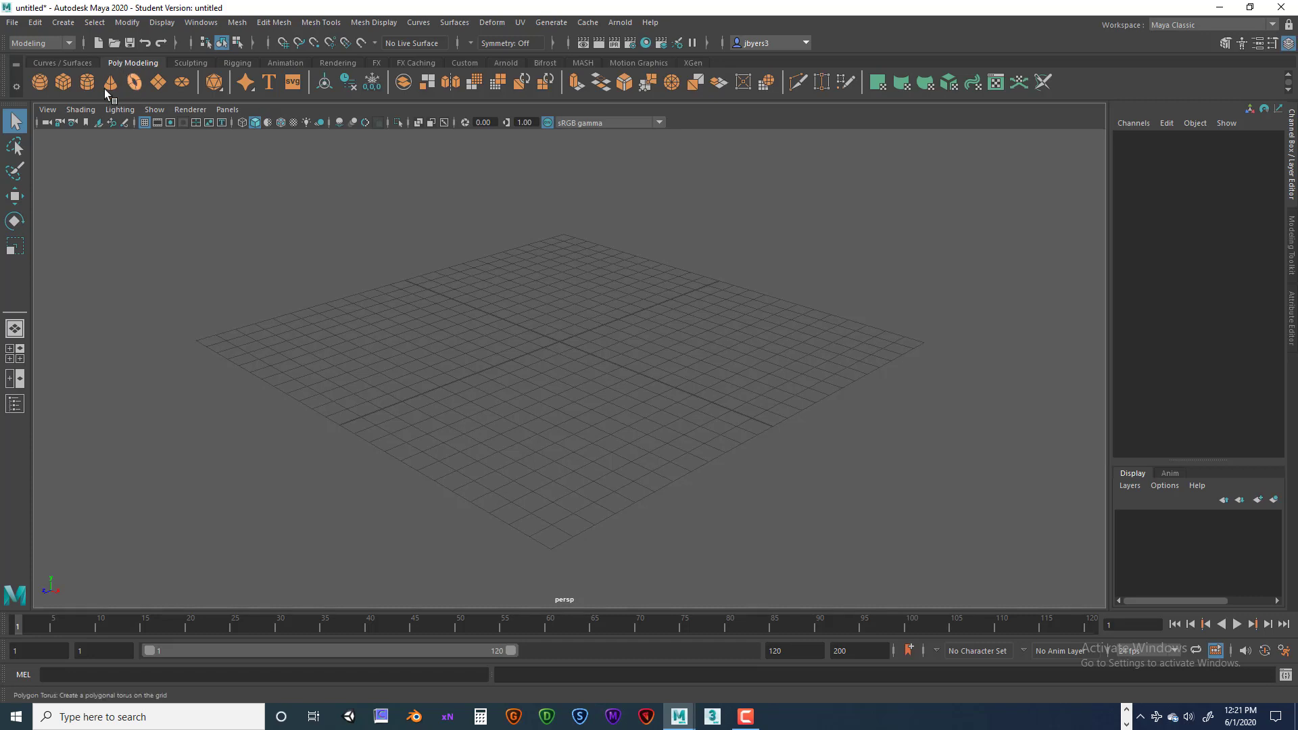
click(40, 83)
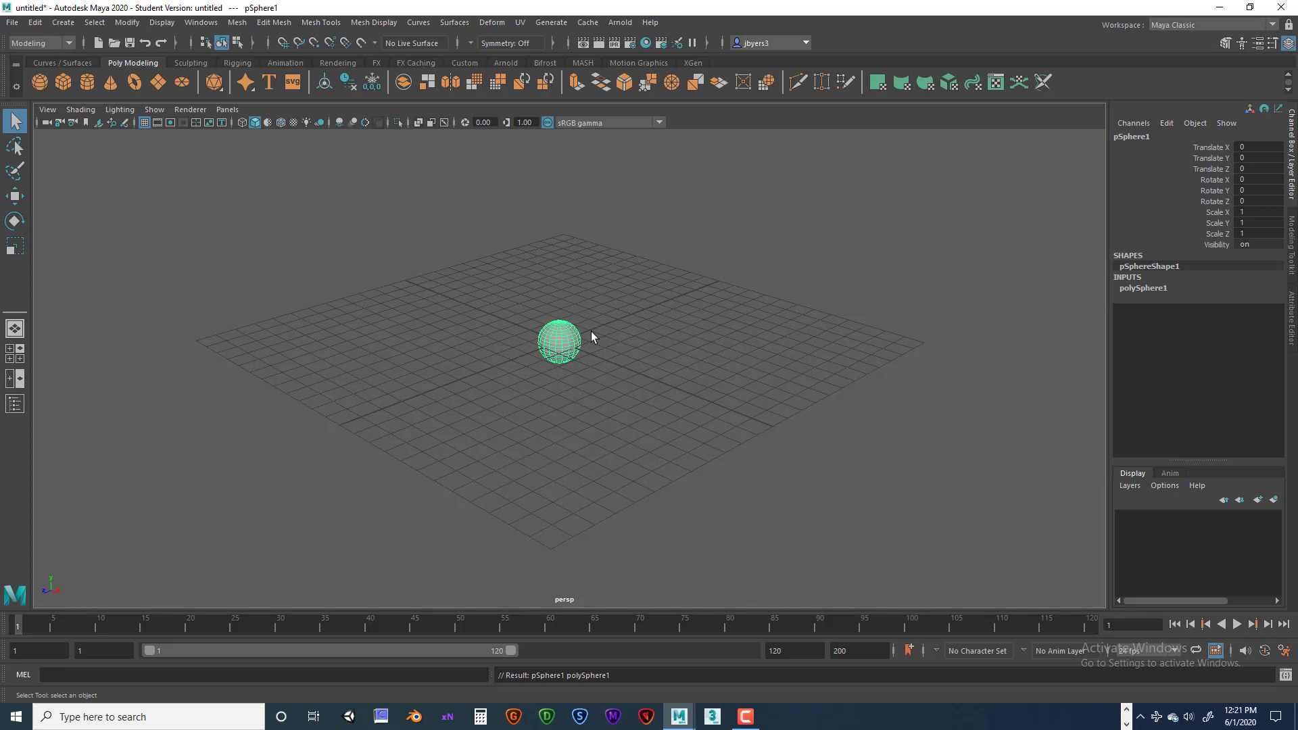
alt+drag(647, 347, 695, 315)
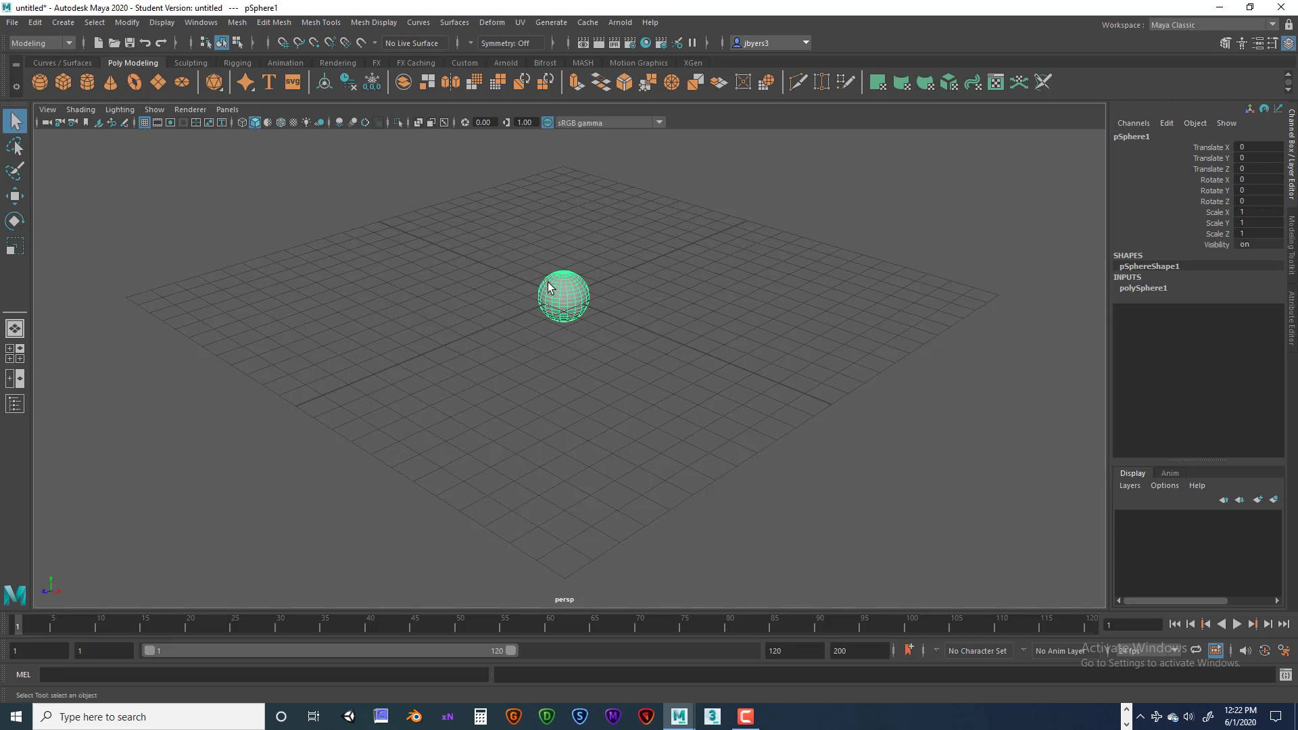
- Delete pSphere1 and move the view closer to the empty grid
key(Delete)
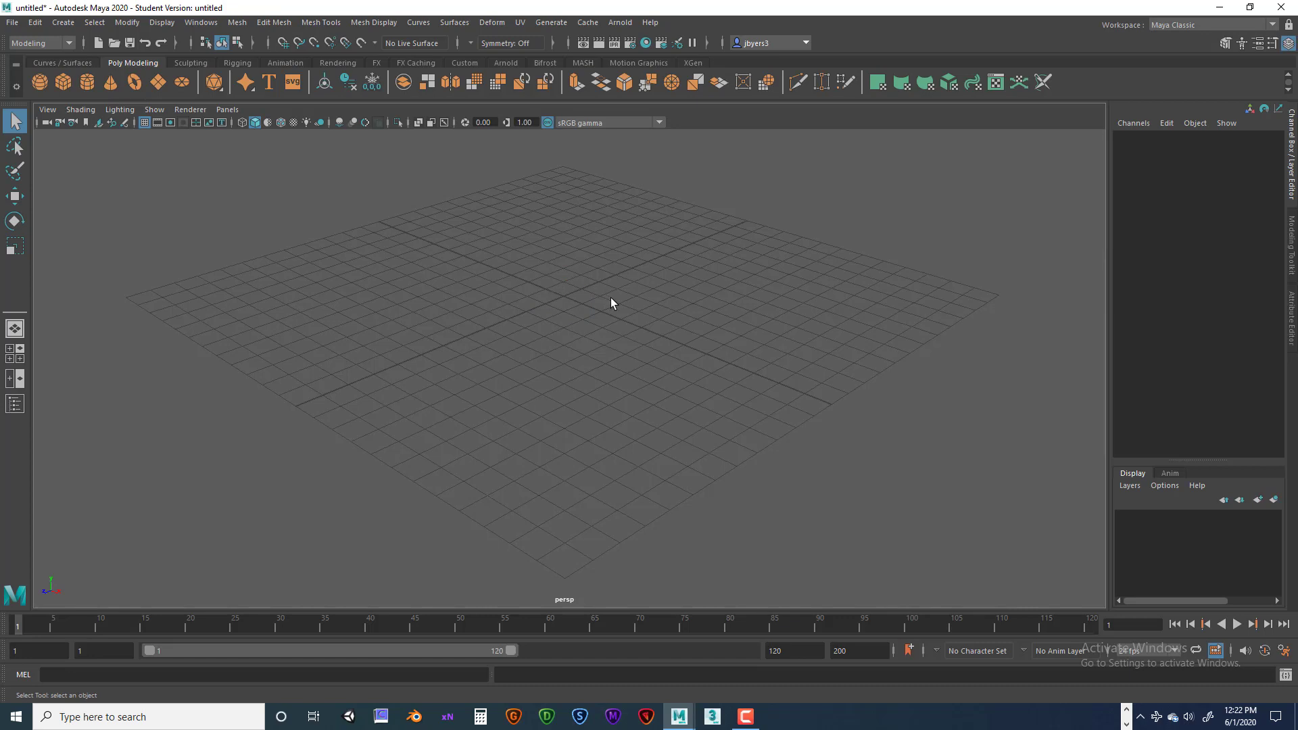
mouse_move(619, 305)
alt+mouse_down()
mouse_move(611, 322)
mouse_move(595, 312)
alt+mouse_up()
alt+right_drag(608, 325, 580, 287)
alt+drag(614, 353, 586, 336)
- Browse the hotbox's Mesh, Edit Mesh and Mesh Tools menus without running any command
key(space)
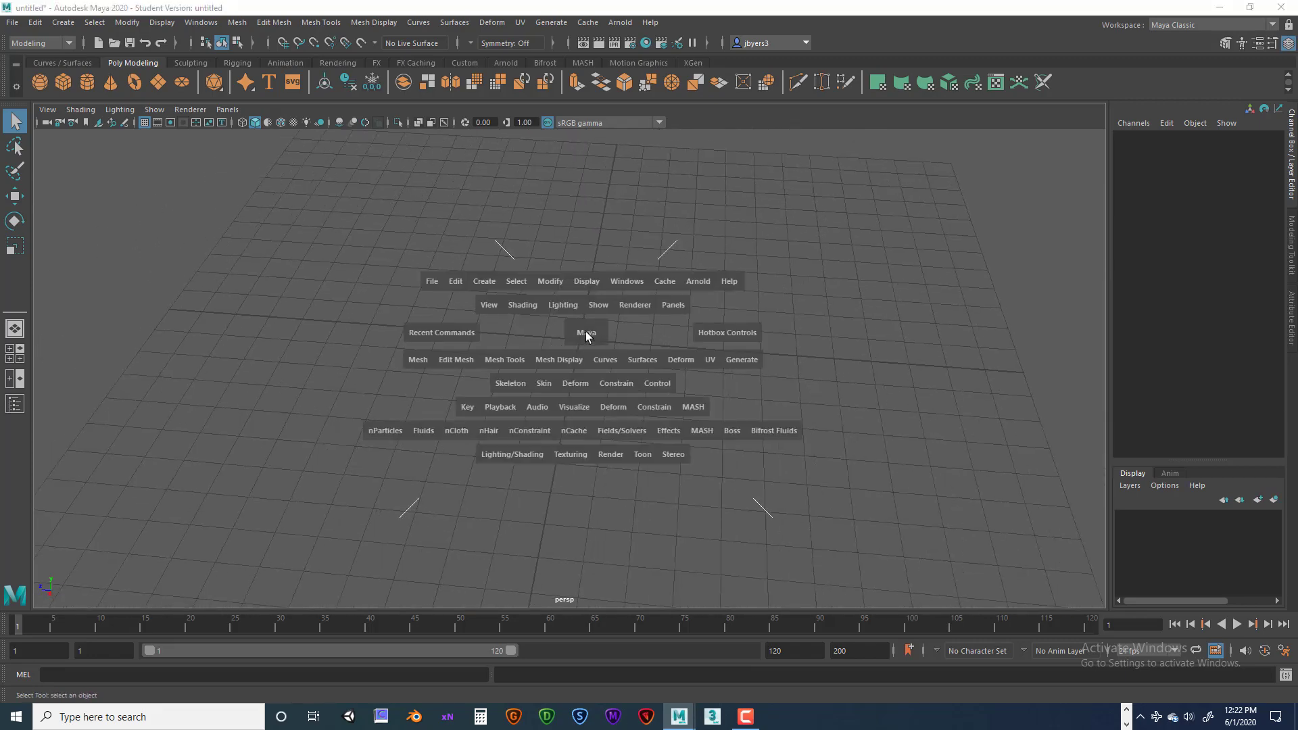
click(489, 360)
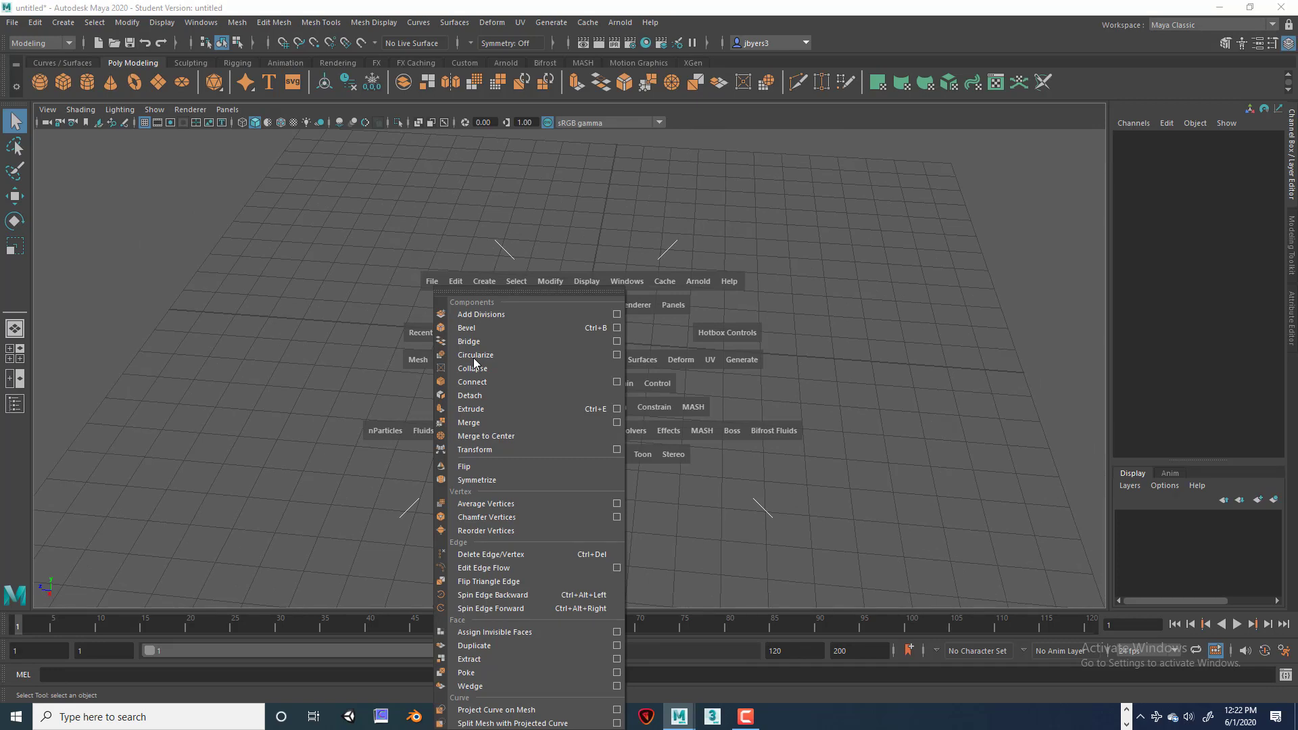
key(Escape)
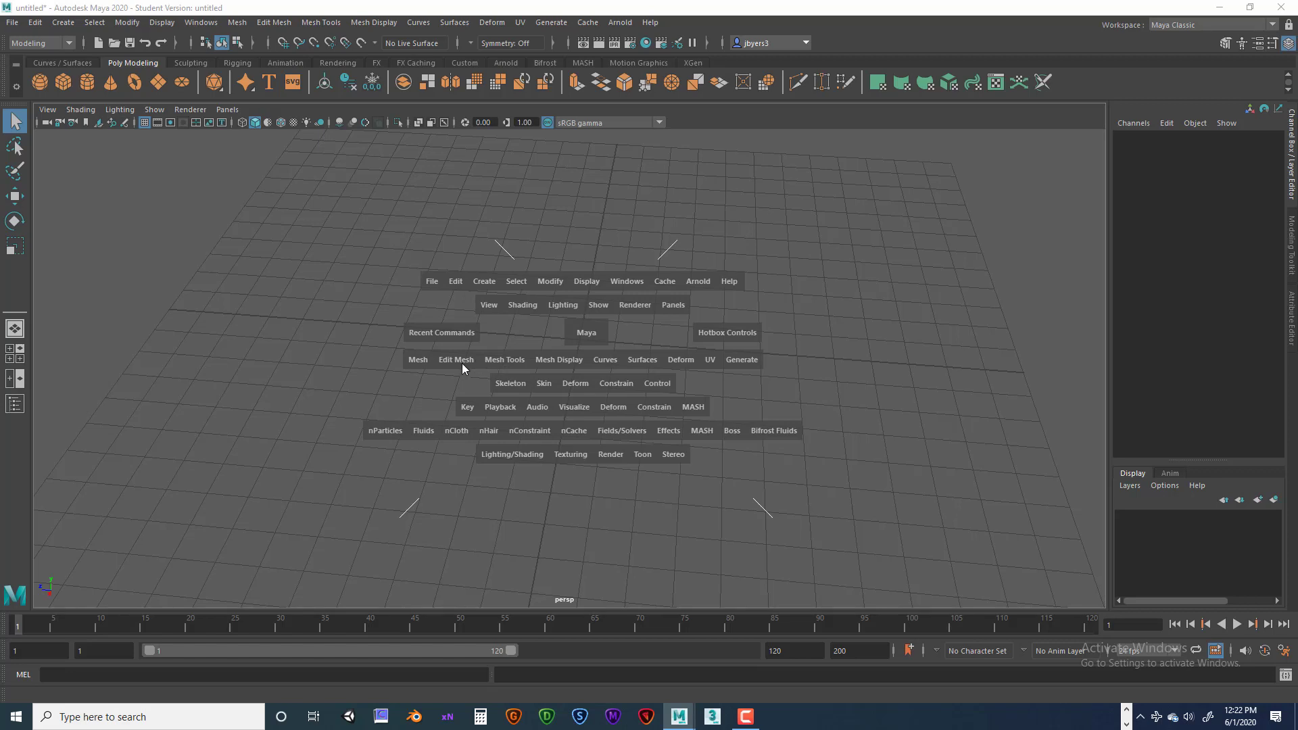
click(418, 361)
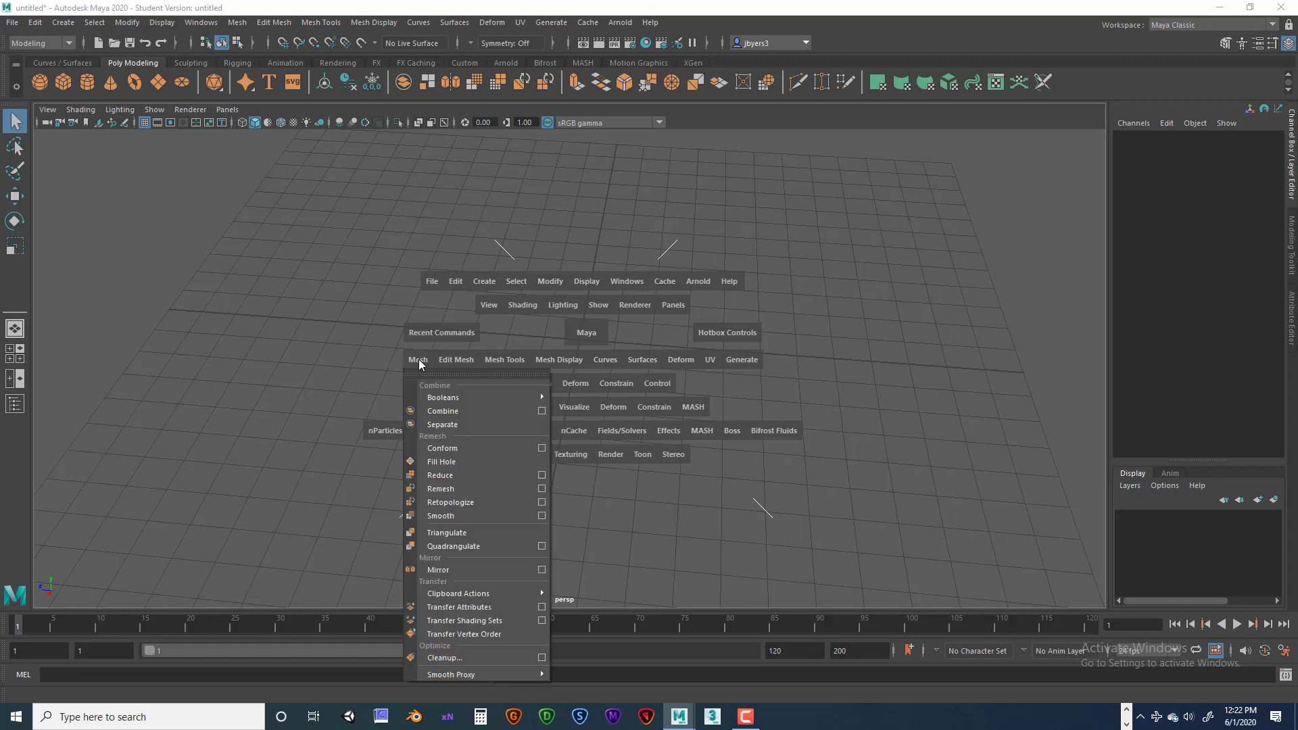
click(448, 359)
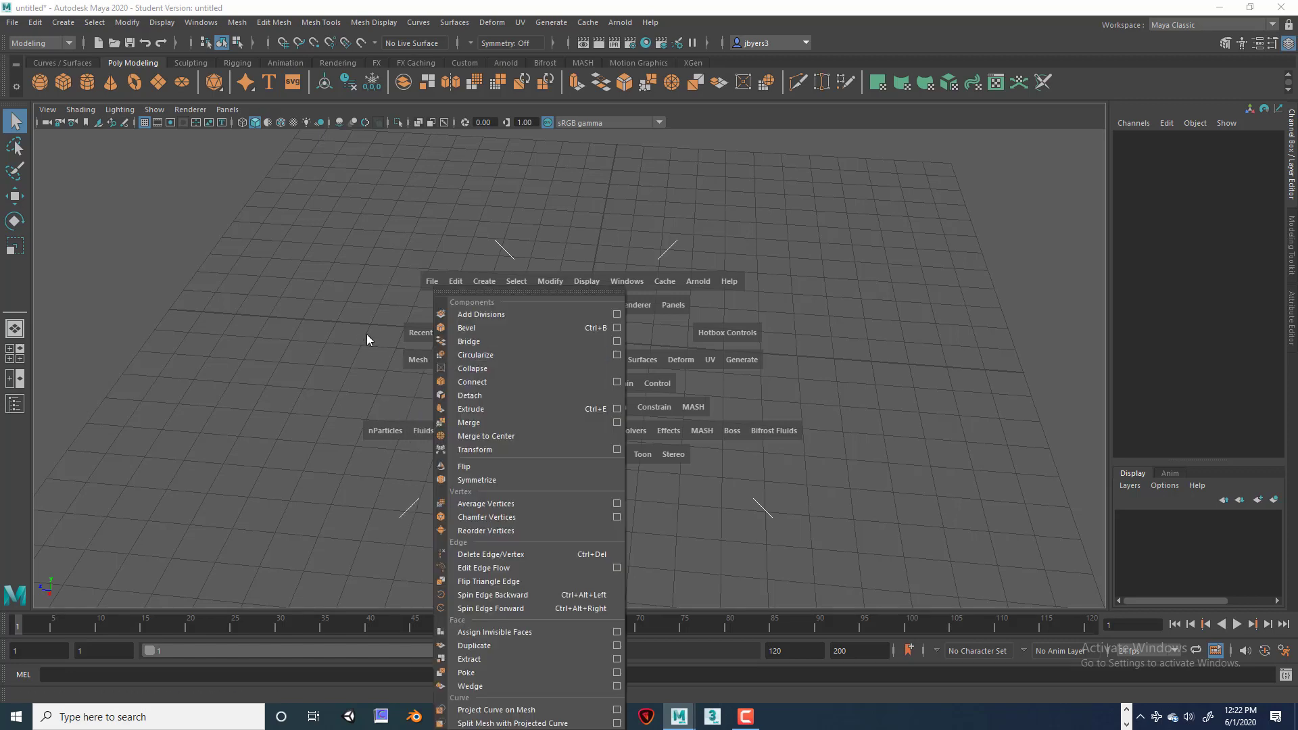
key(Escape)
click(505, 360)
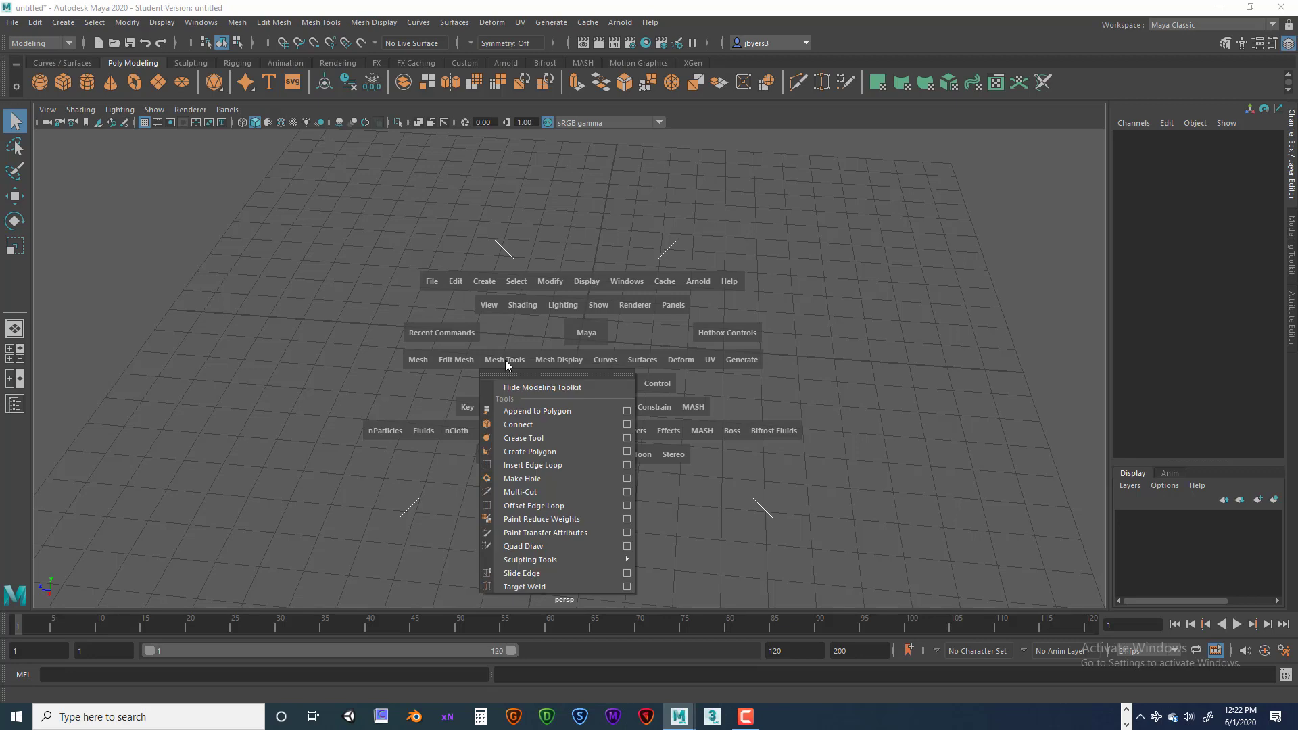
key(Escape)
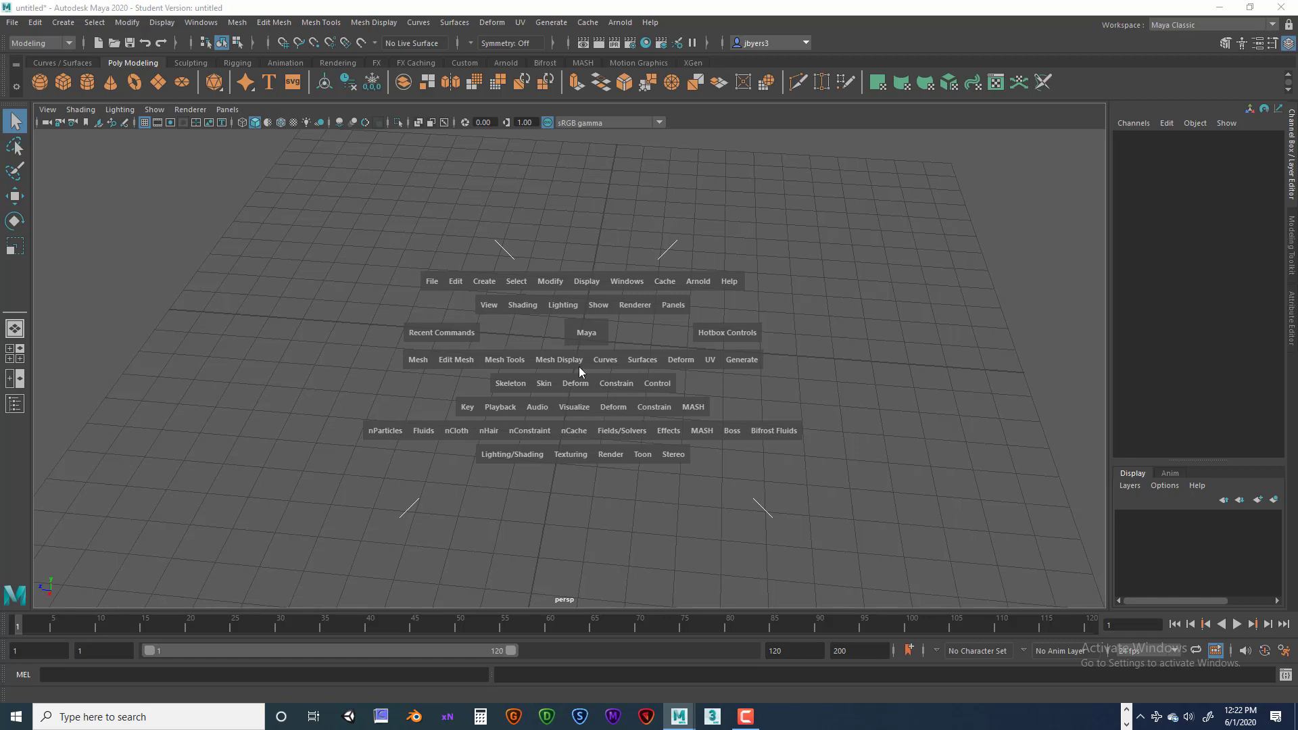
key(space)
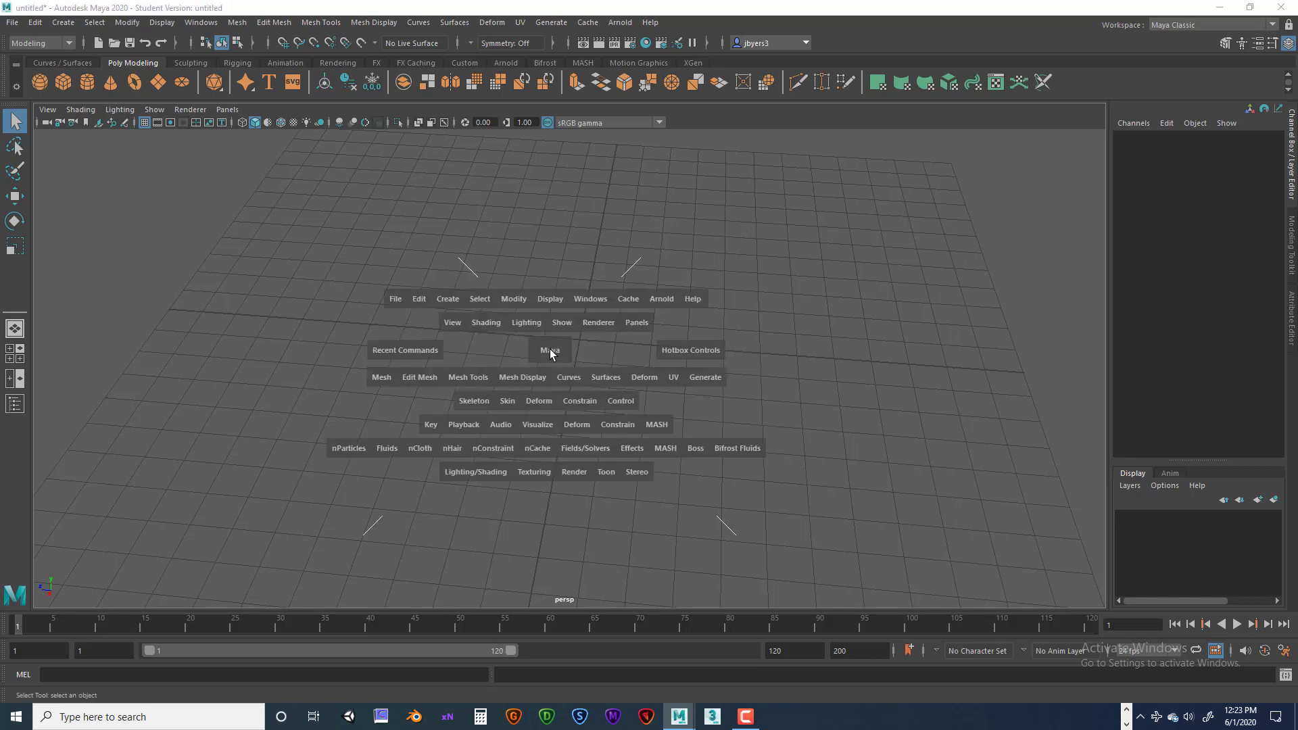
key(space)
key(space)
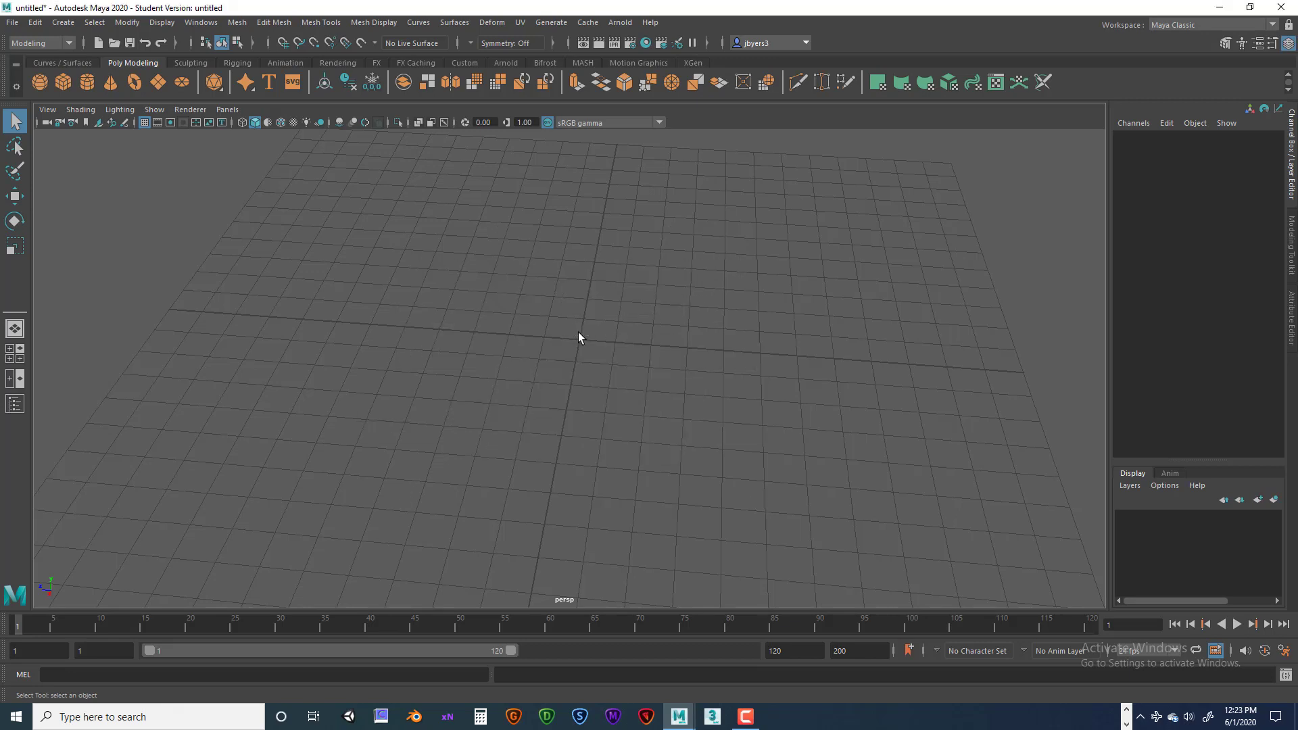
key(space)
click(70, 43)
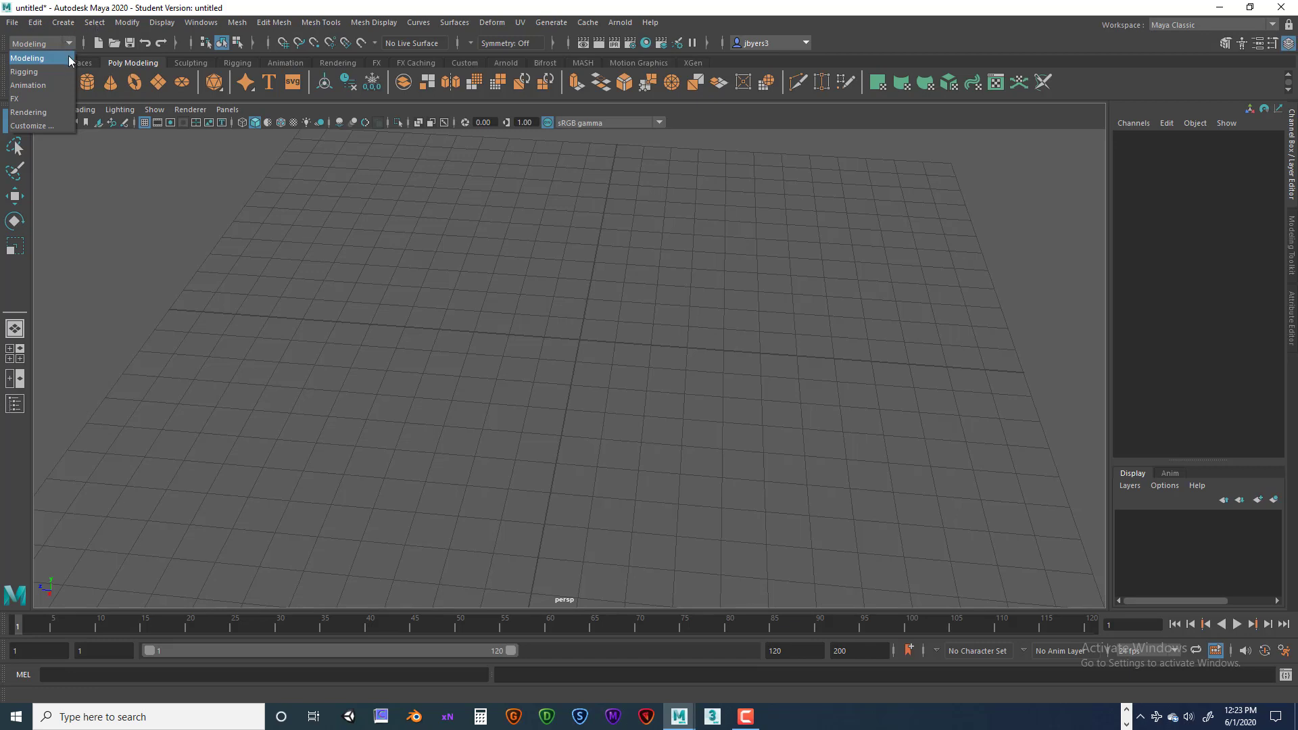
click(33, 60)
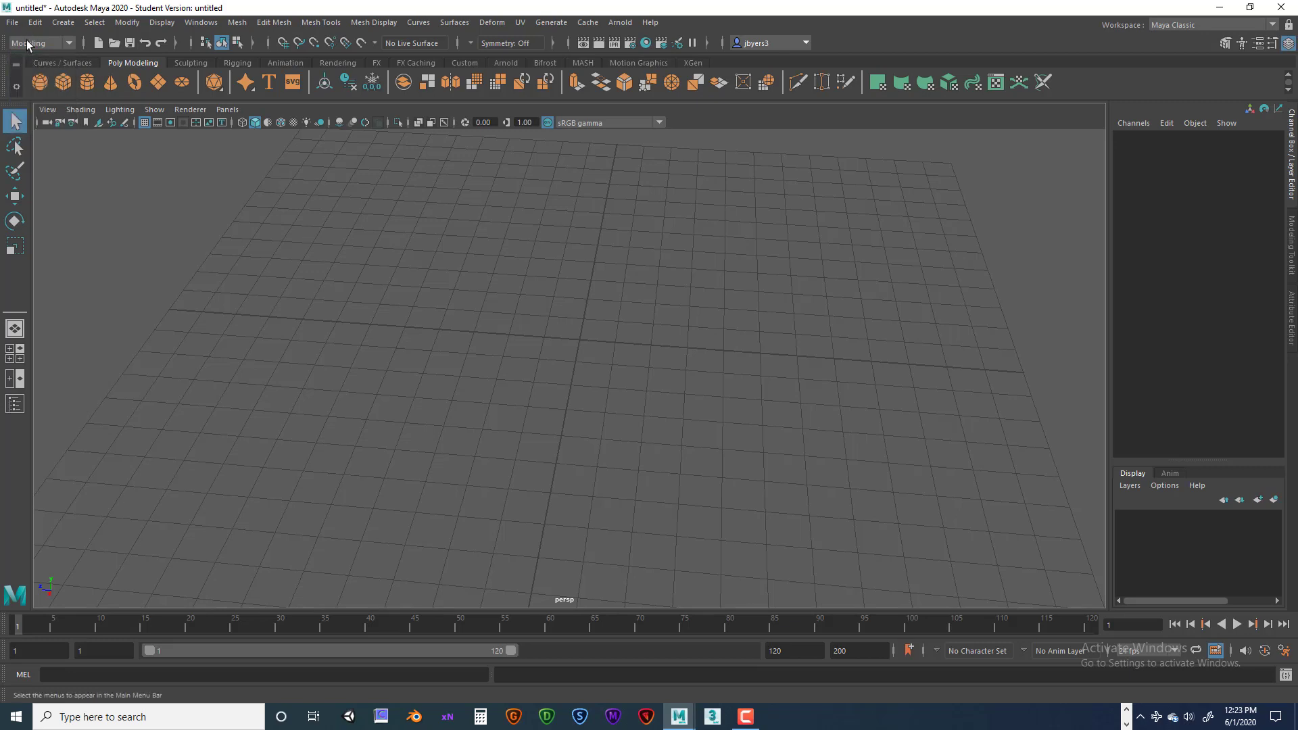
click(71, 44)
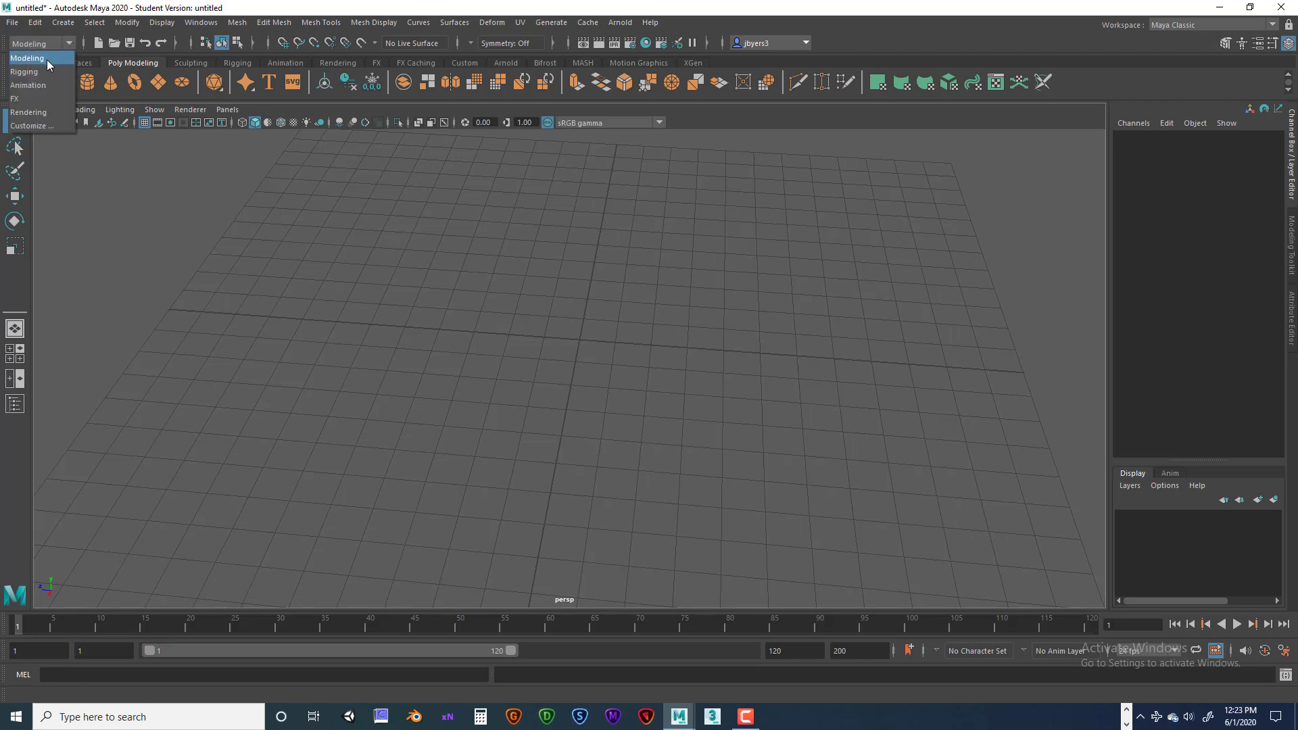
click(47, 60)
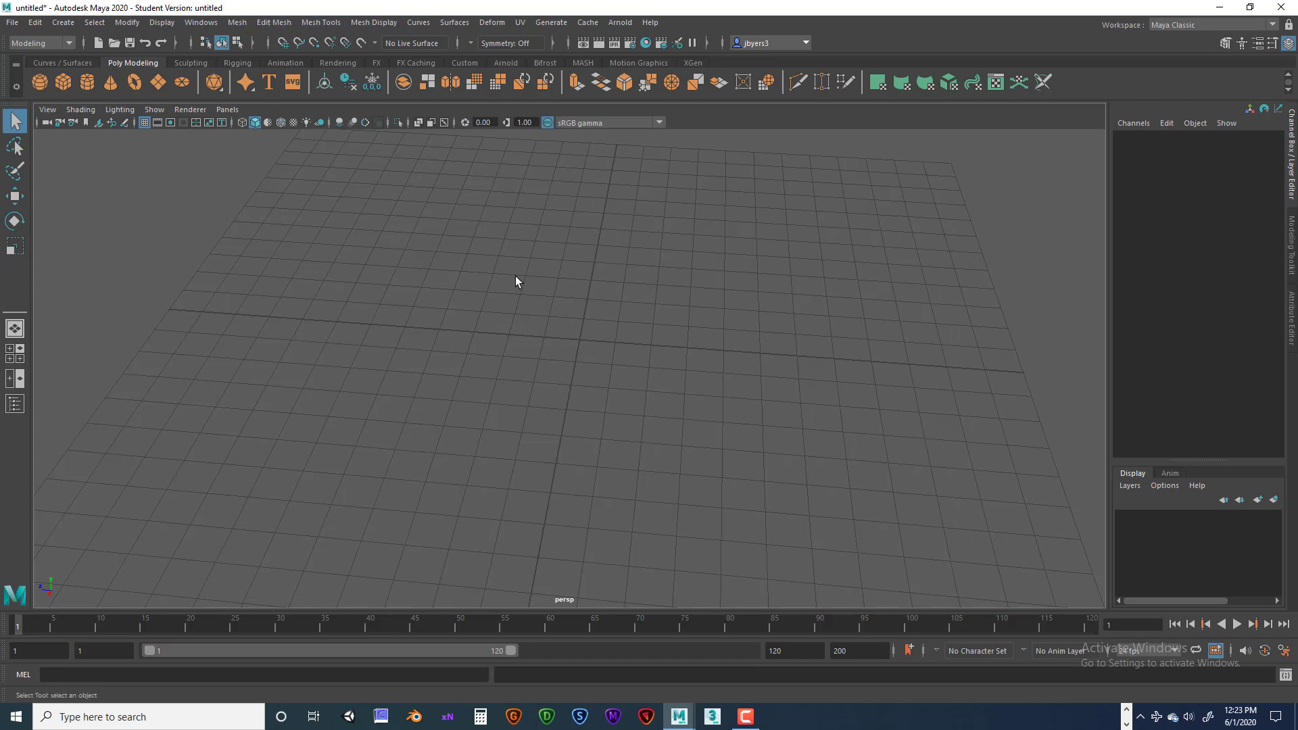
- Switch to the four-pane top, perspective, front and side layout, briefly maximizing the top view
key(space)
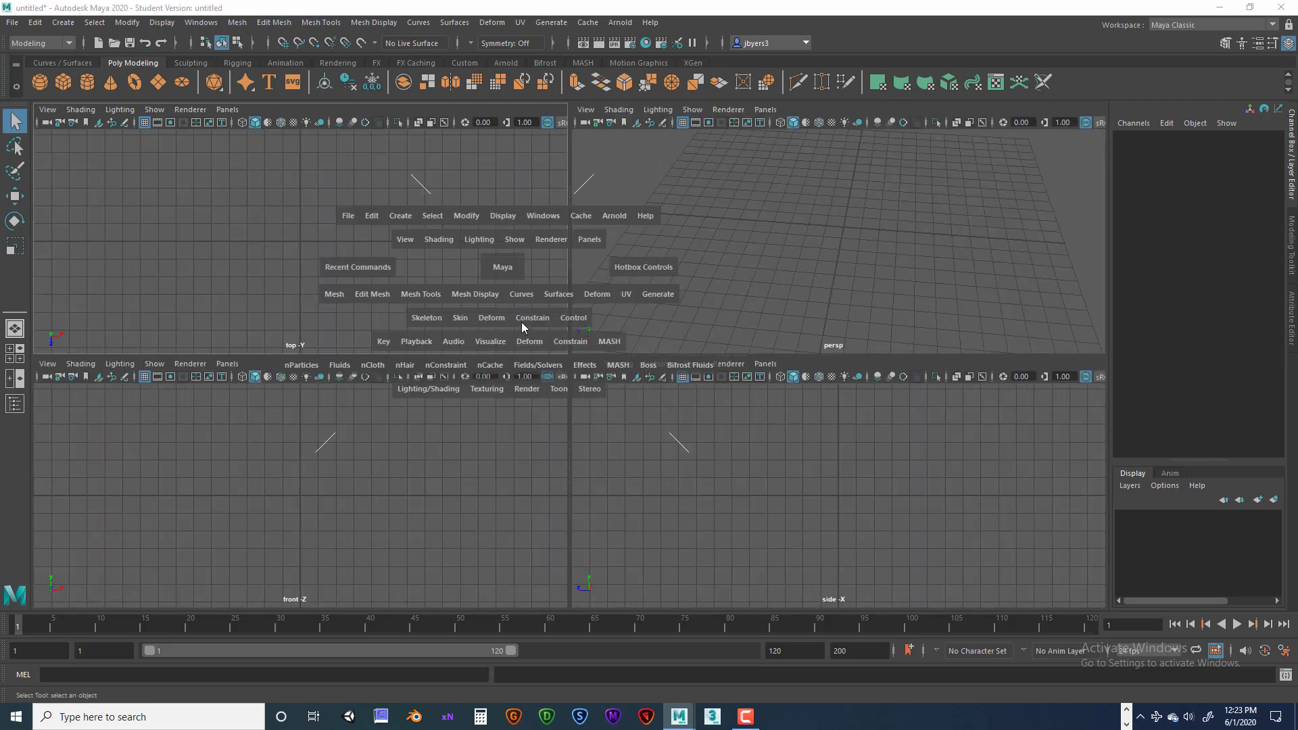
key(space)
key(space)
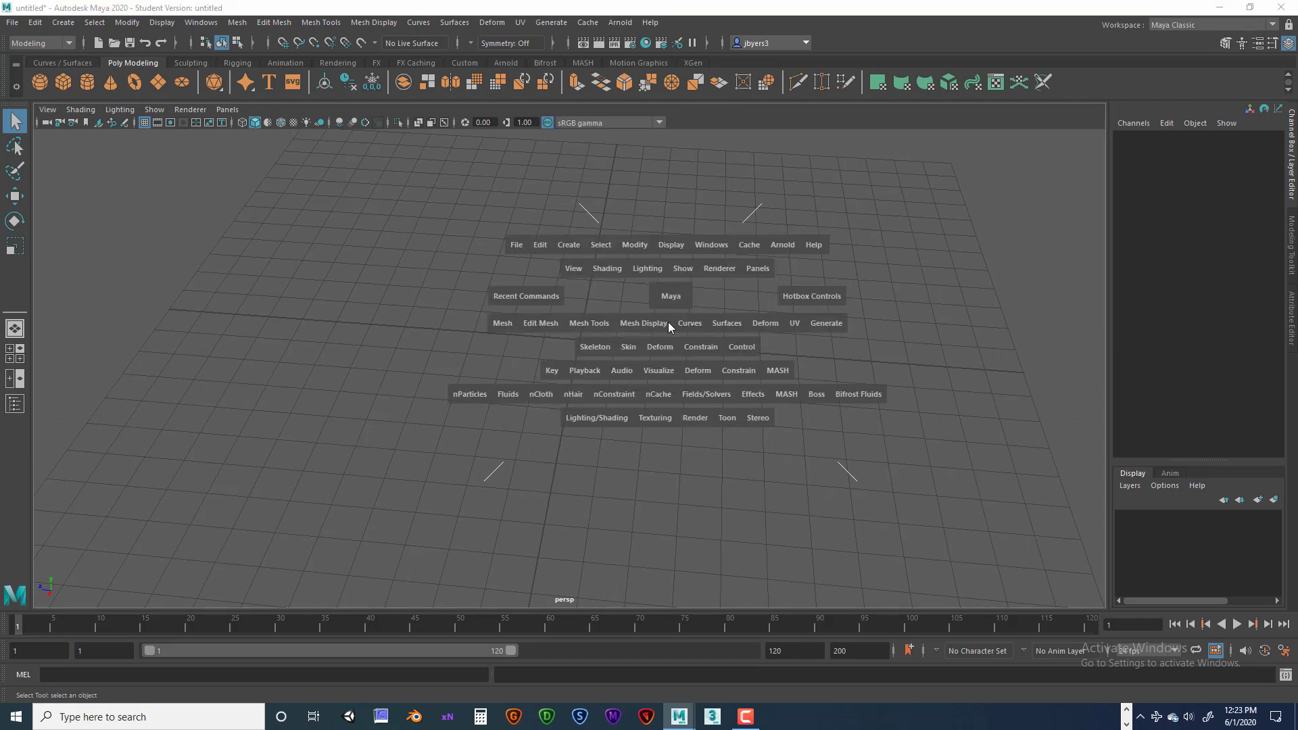
key(space)
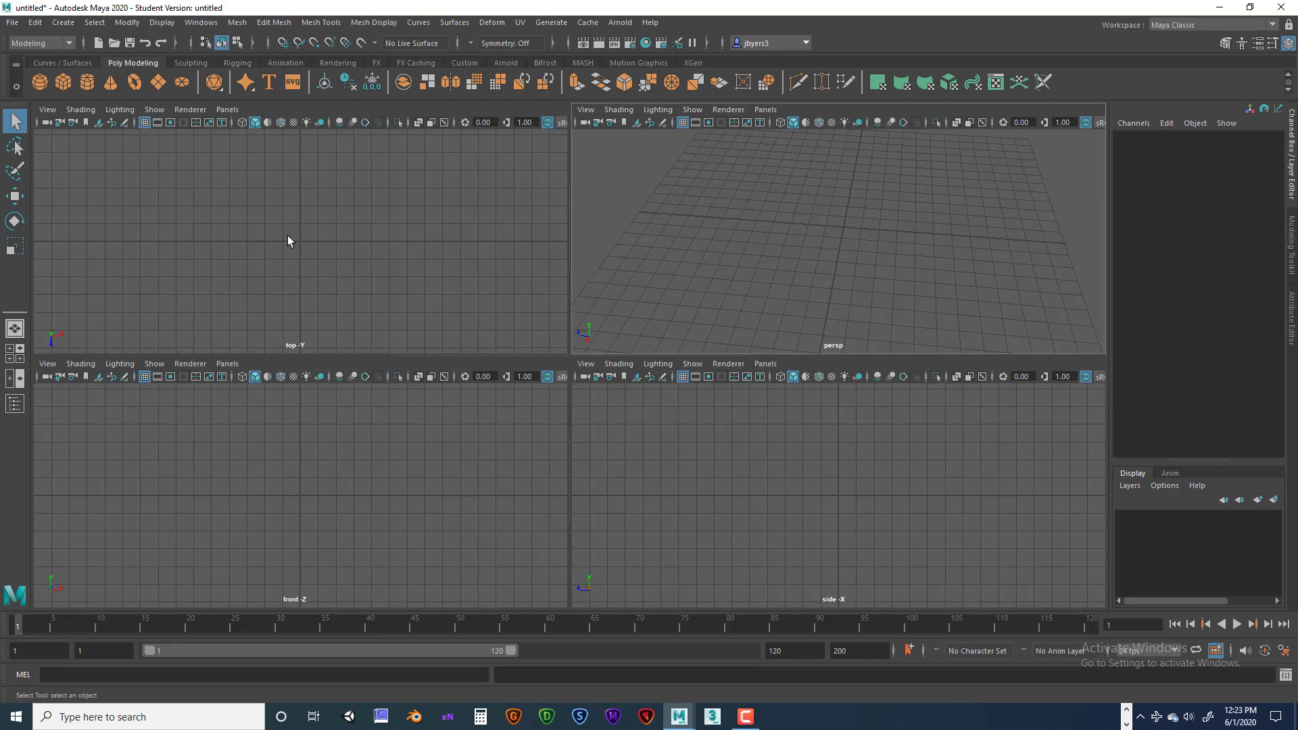
key(space)
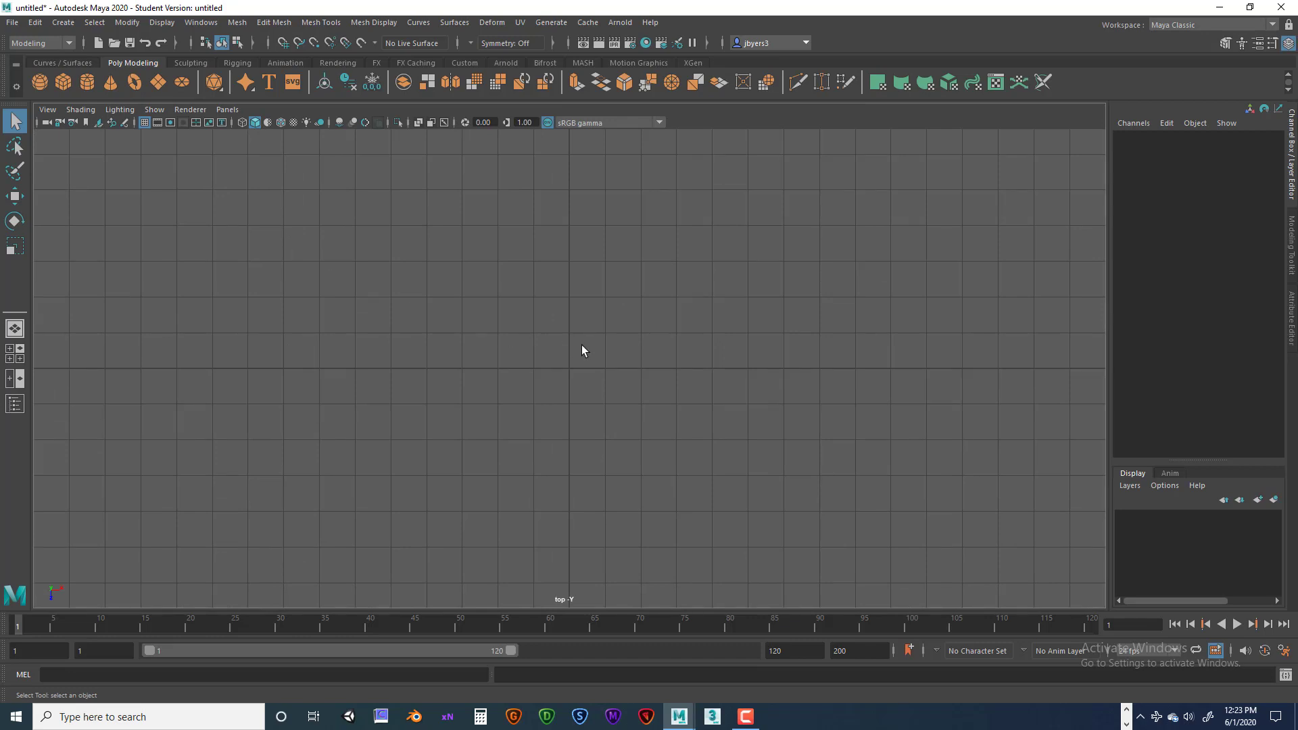
key(space)
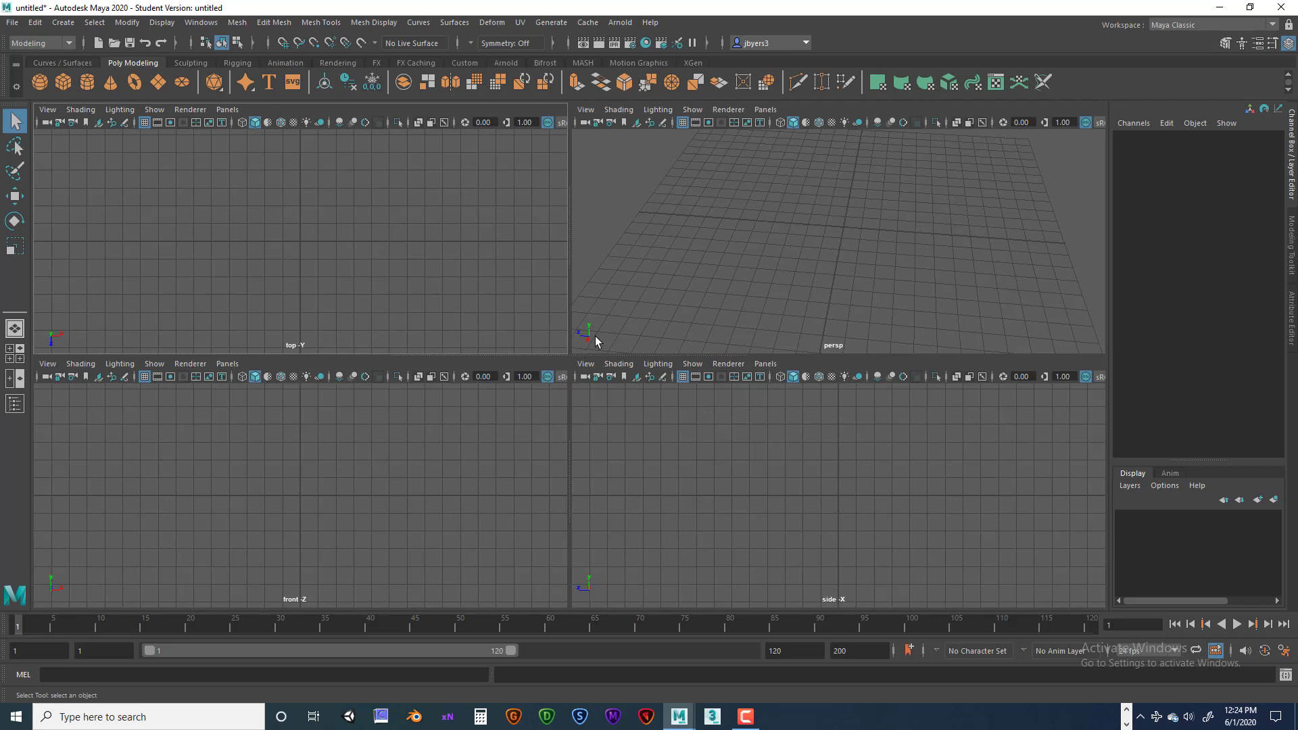
- Try the layout presets, ending on the Single Perspective View
click(15, 330)
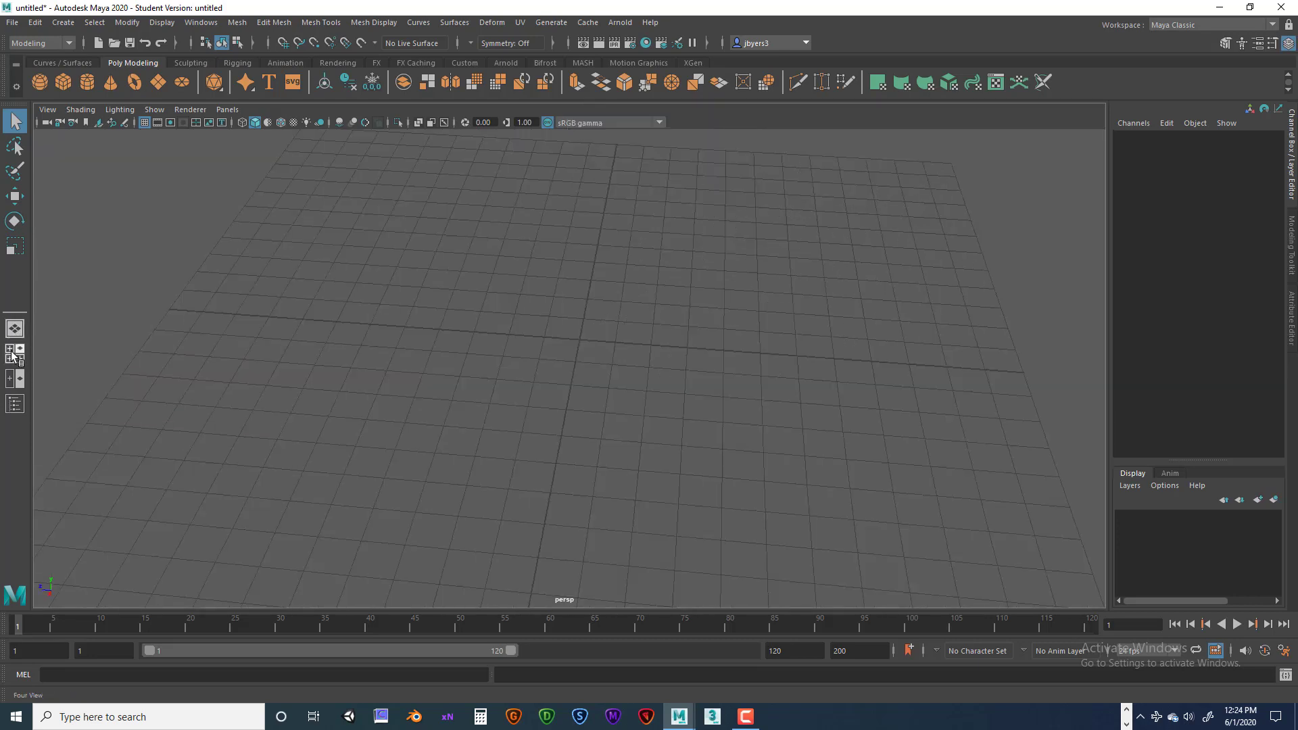
click(14, 330)
click(15, 330)
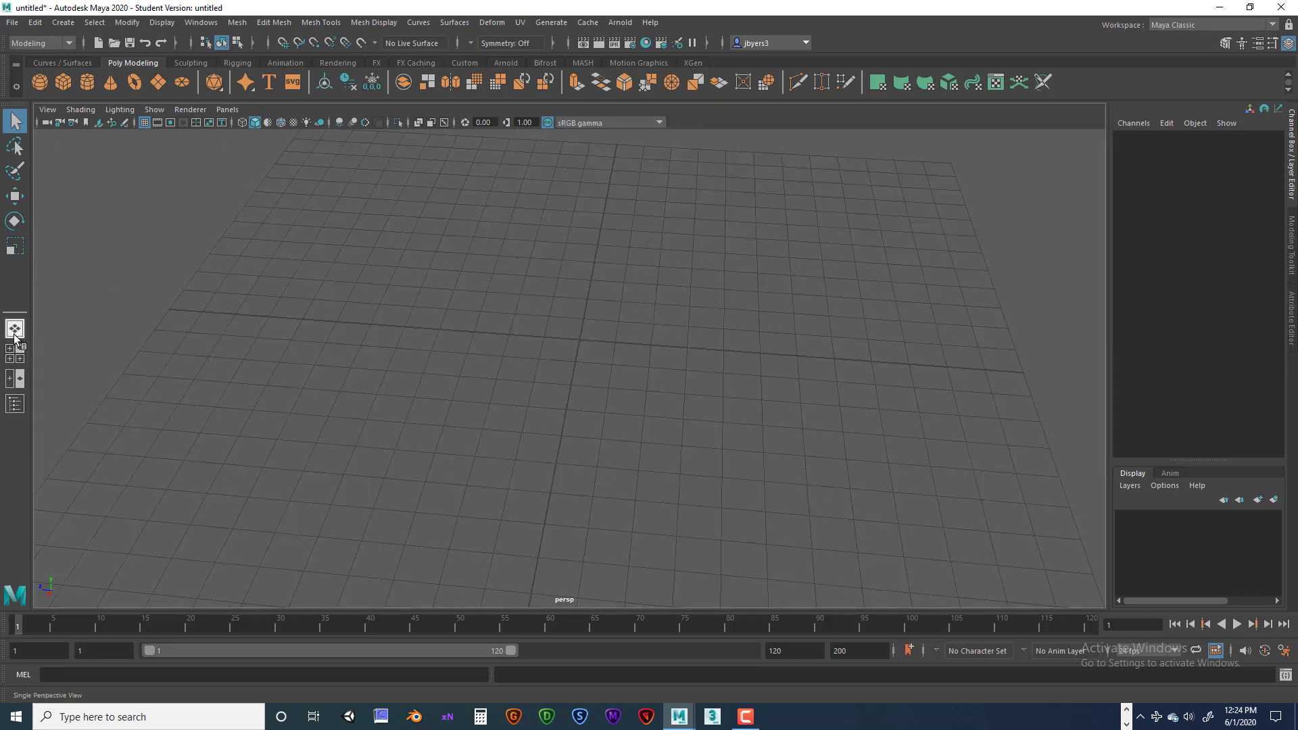
click(19, 359)
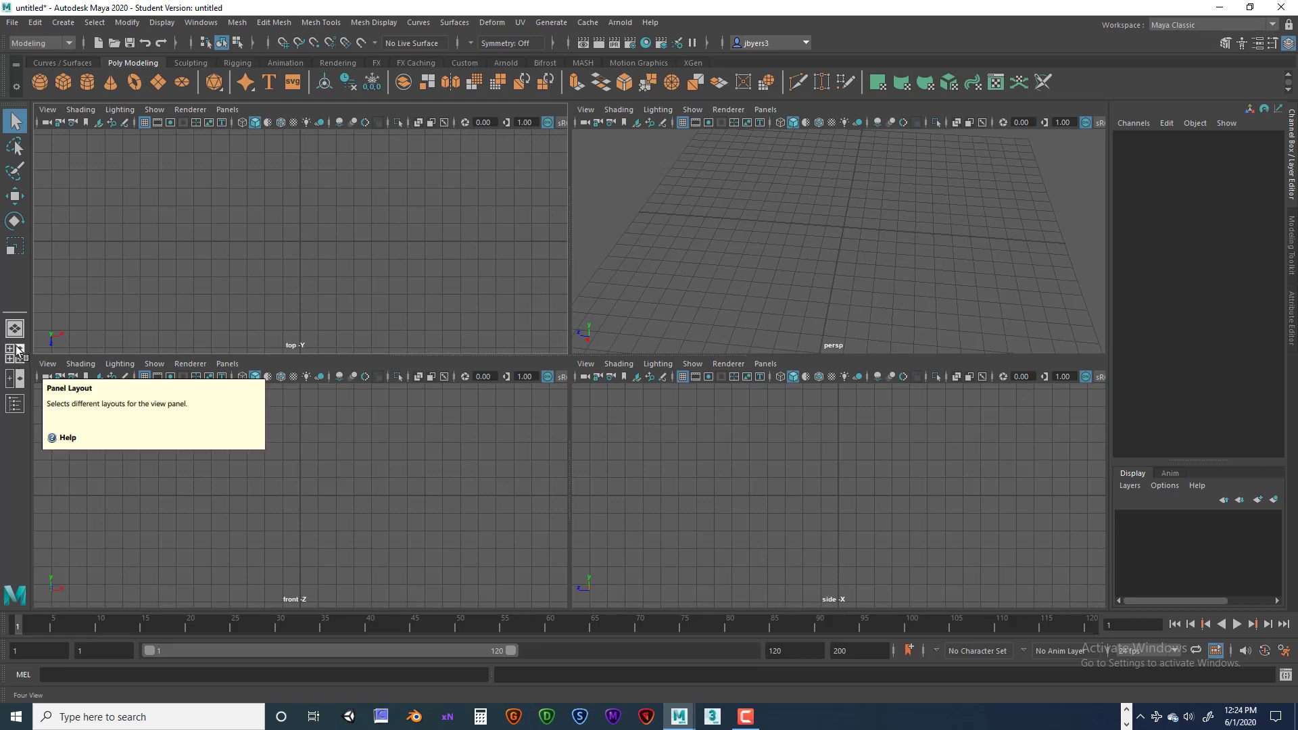
click(14, 330)
click(15, 330)
click(16, 378)
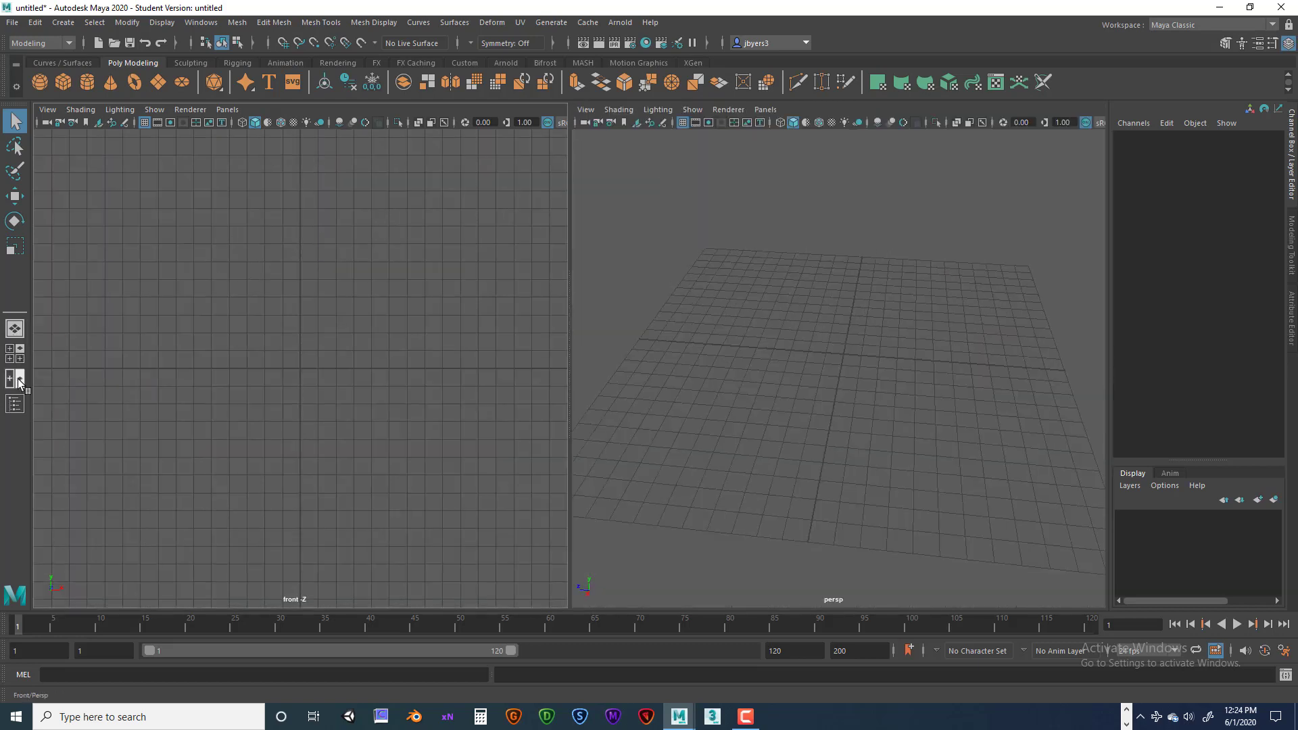
click(15, 404)
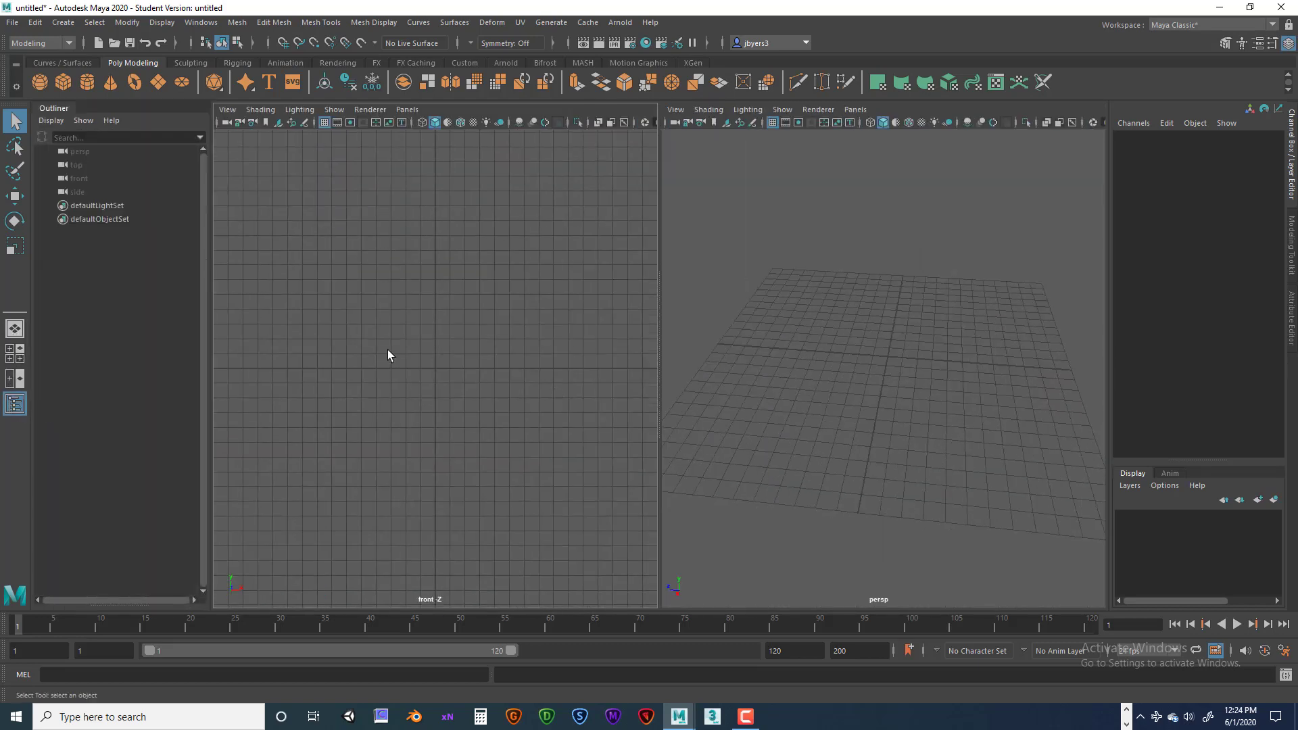
click(14, 329)
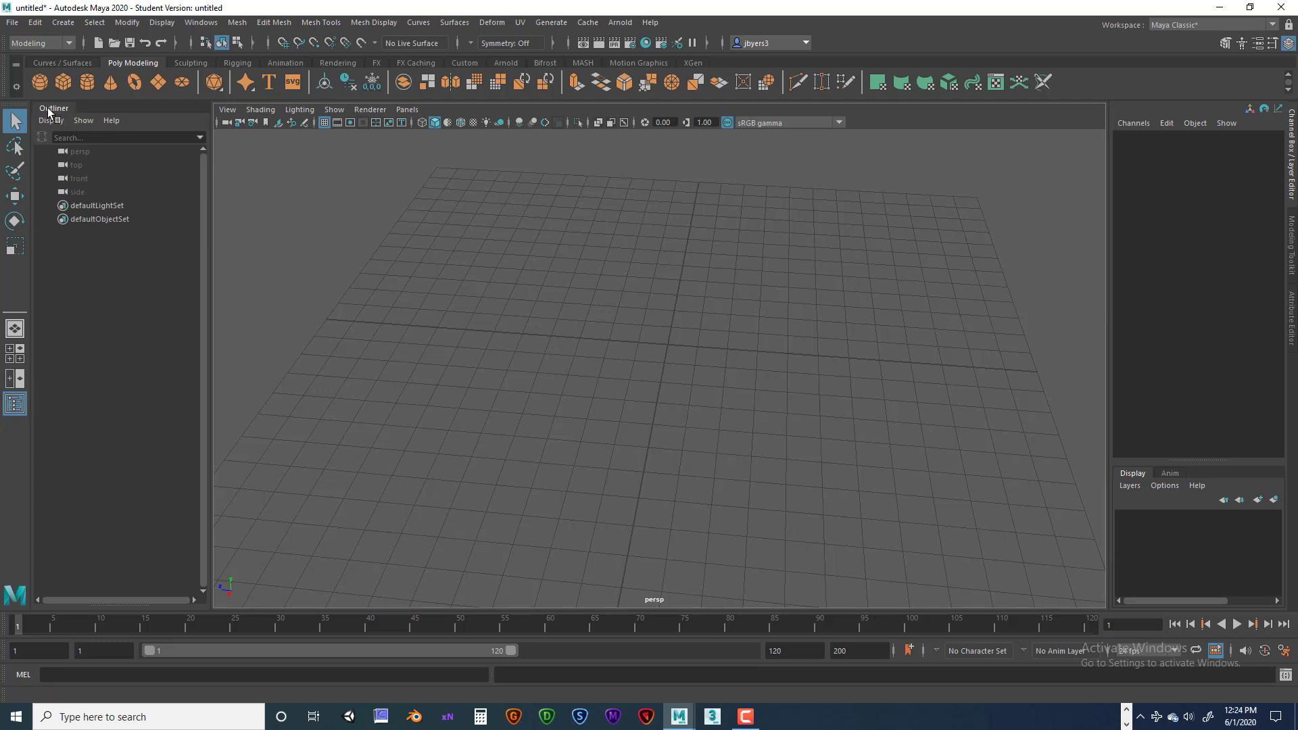
- Float the Outliner as a separate window, then close it
drag(47, 107, 380, 215)
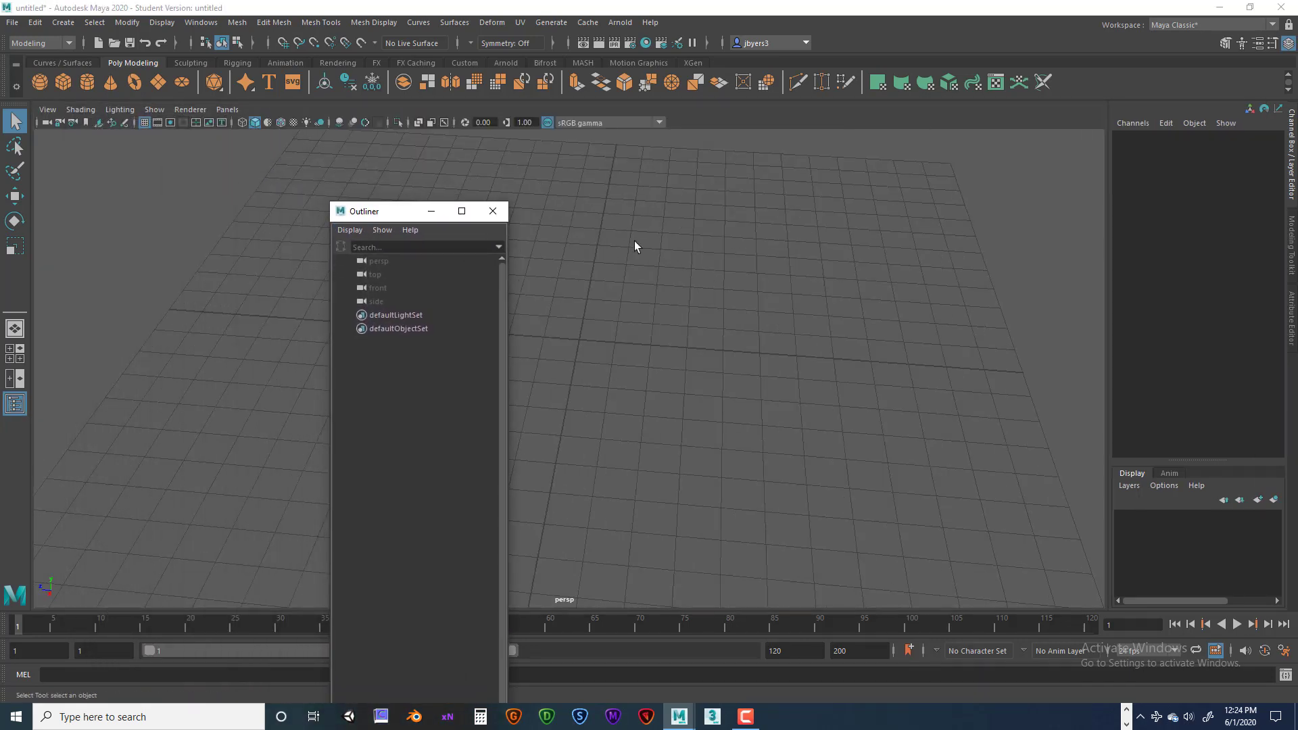
click(493, 212)
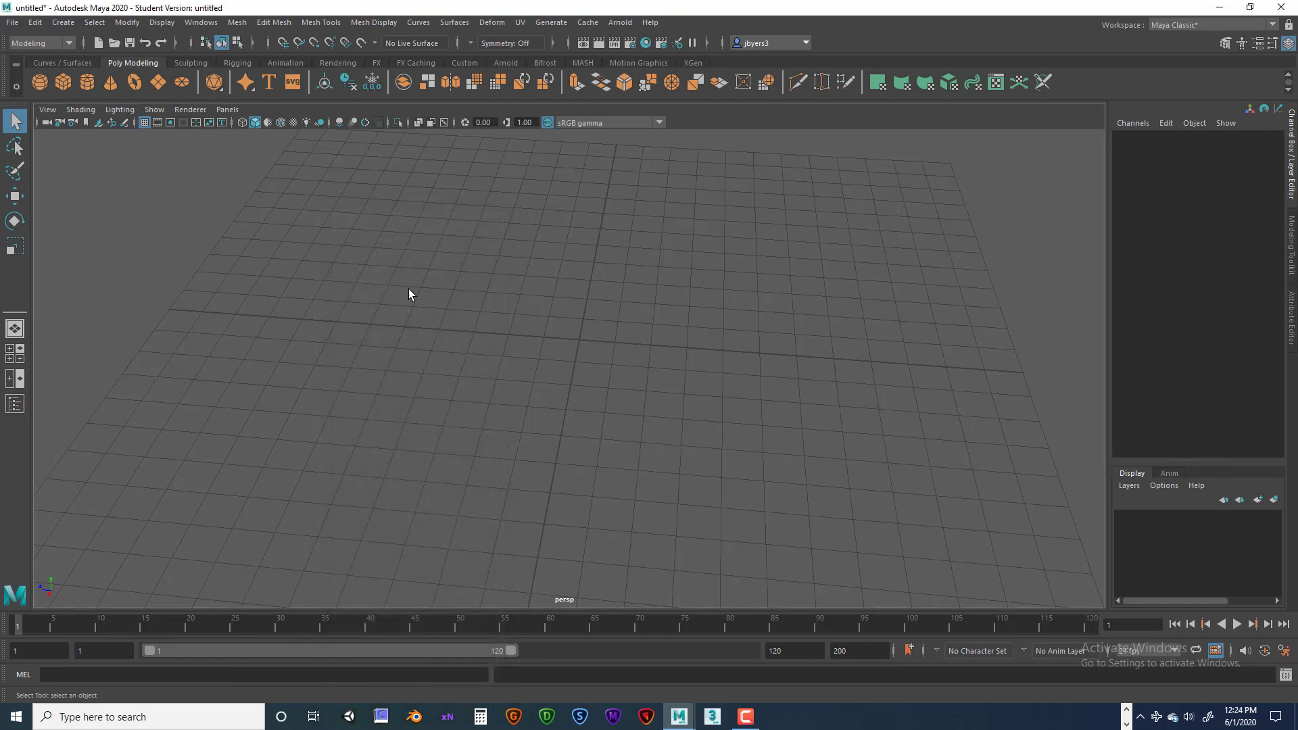
click(15, 403)
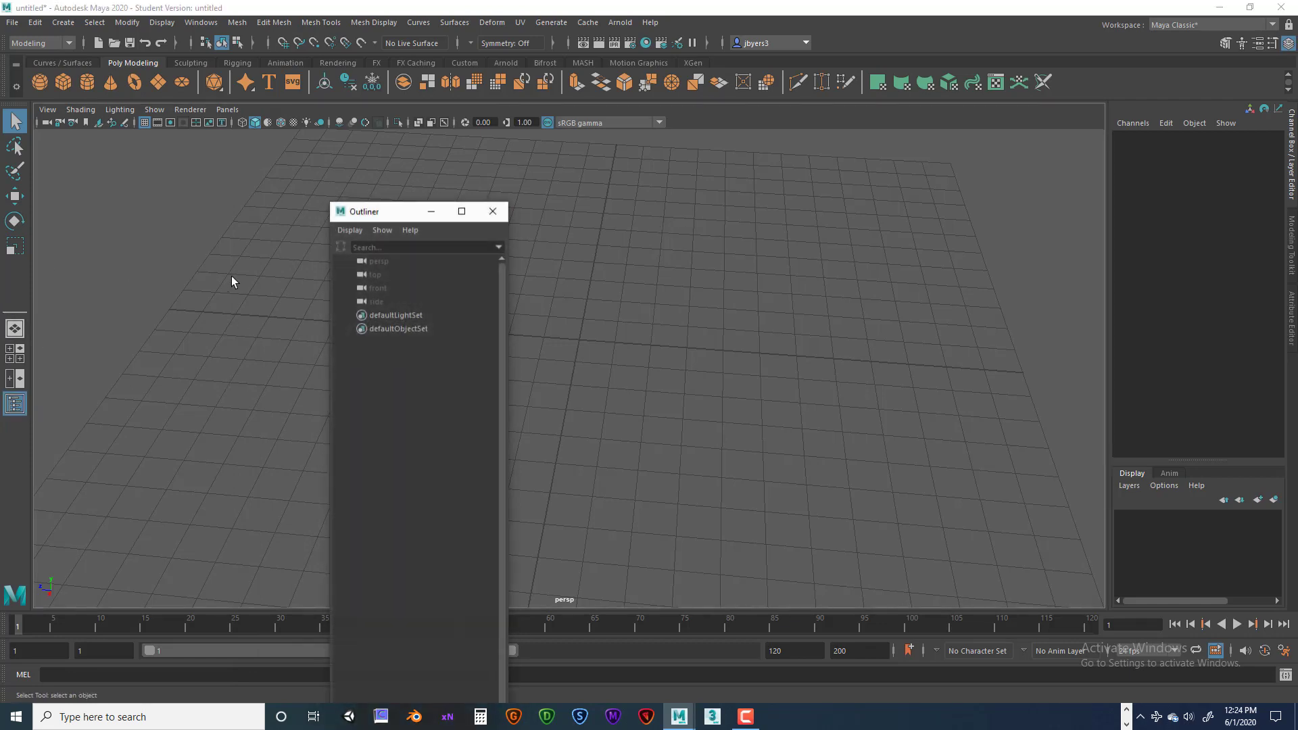
drag(390, 216, 98, 136)
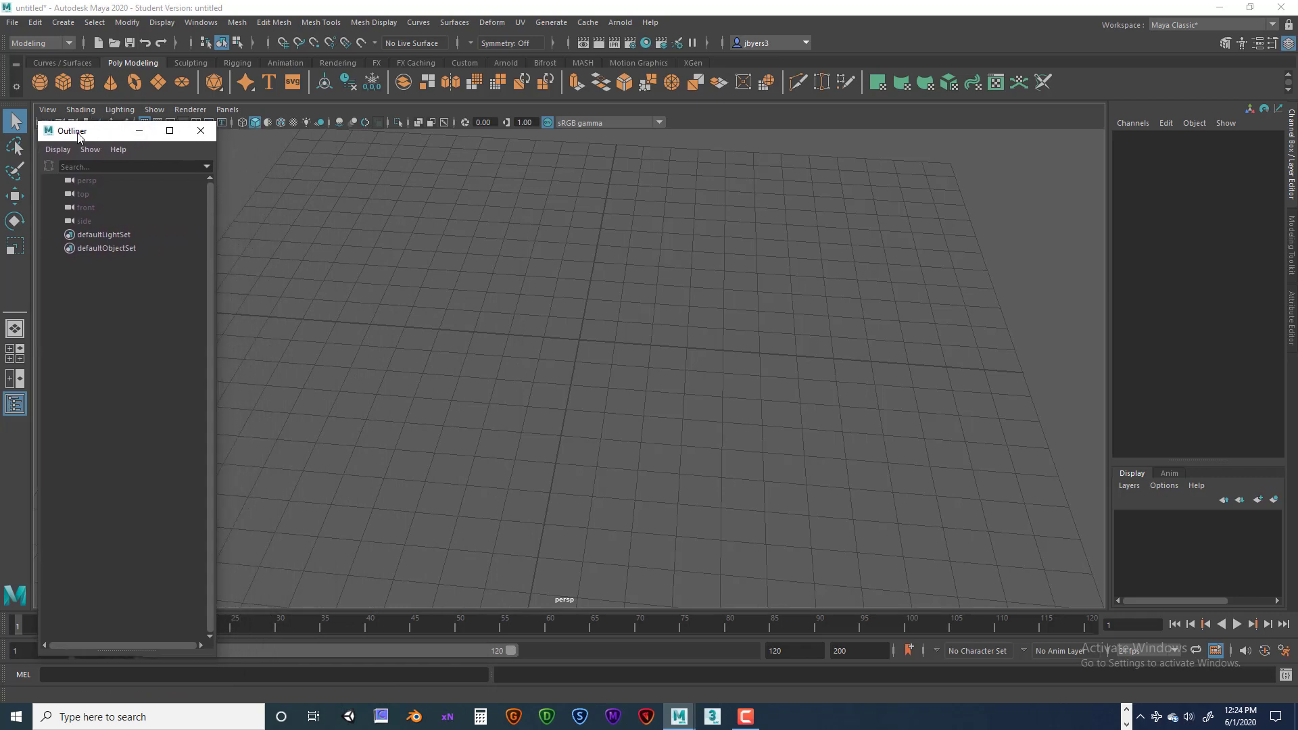
click(192, 133)
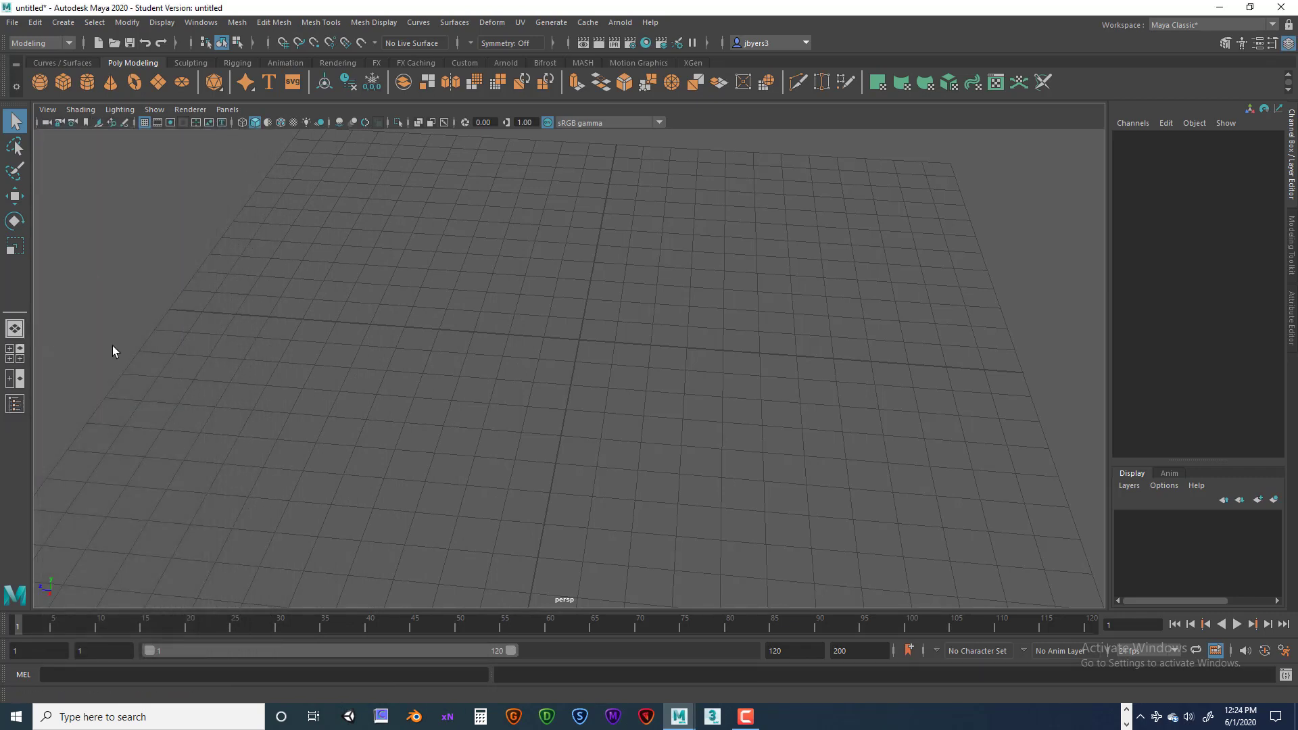
- Reset the Create Polygon Tool to default settings and place the first vertex on the grid
key(f)
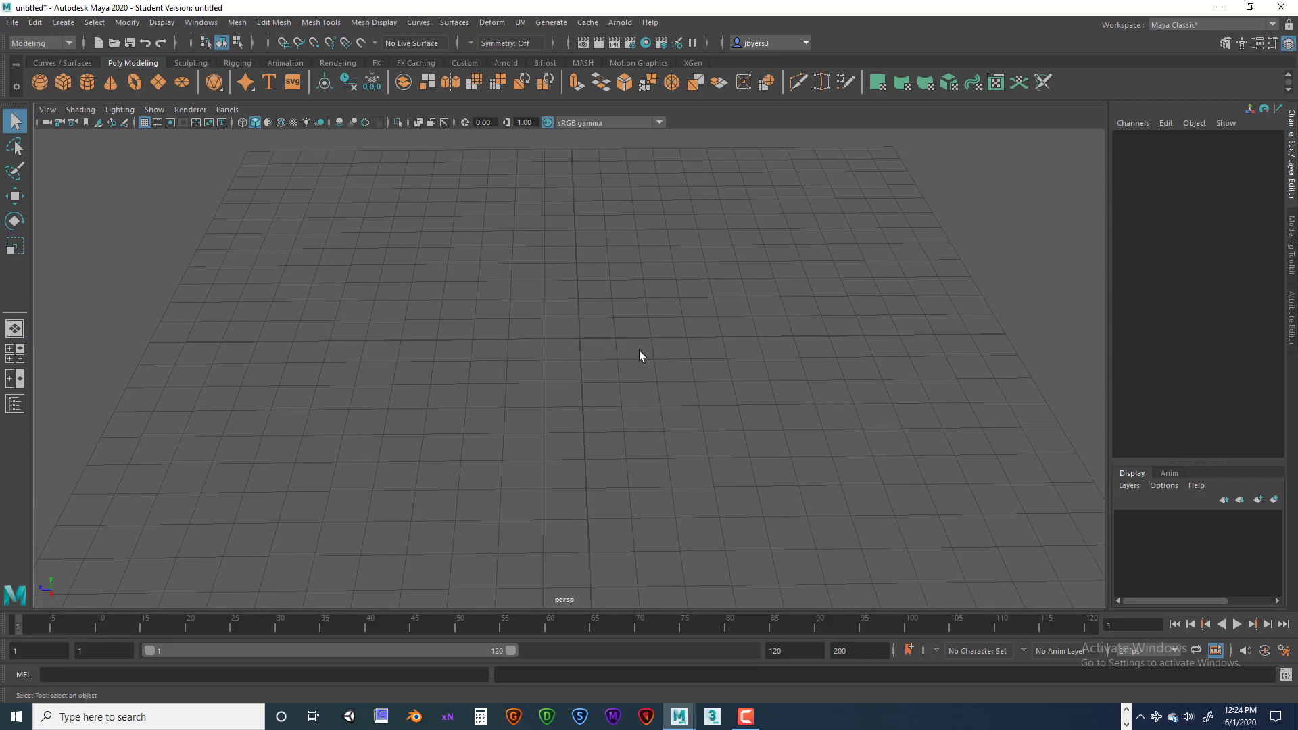
key(space)
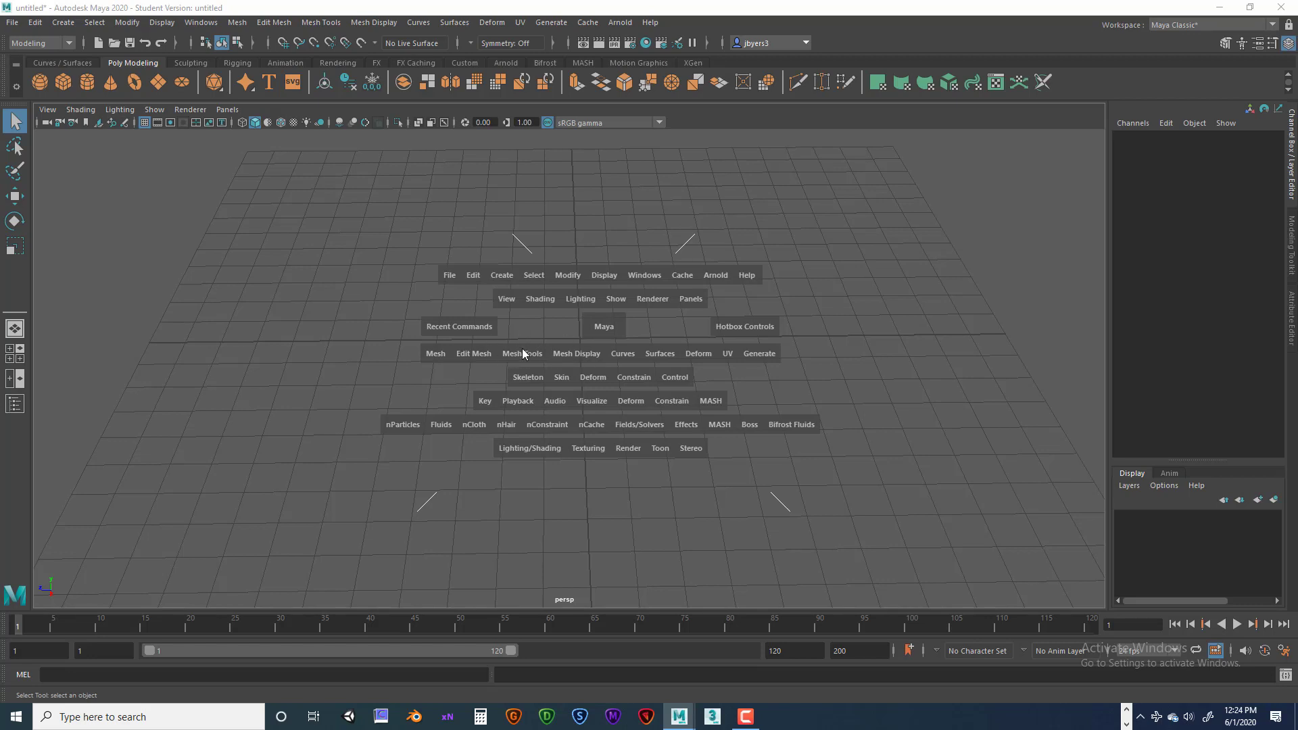
key(space)
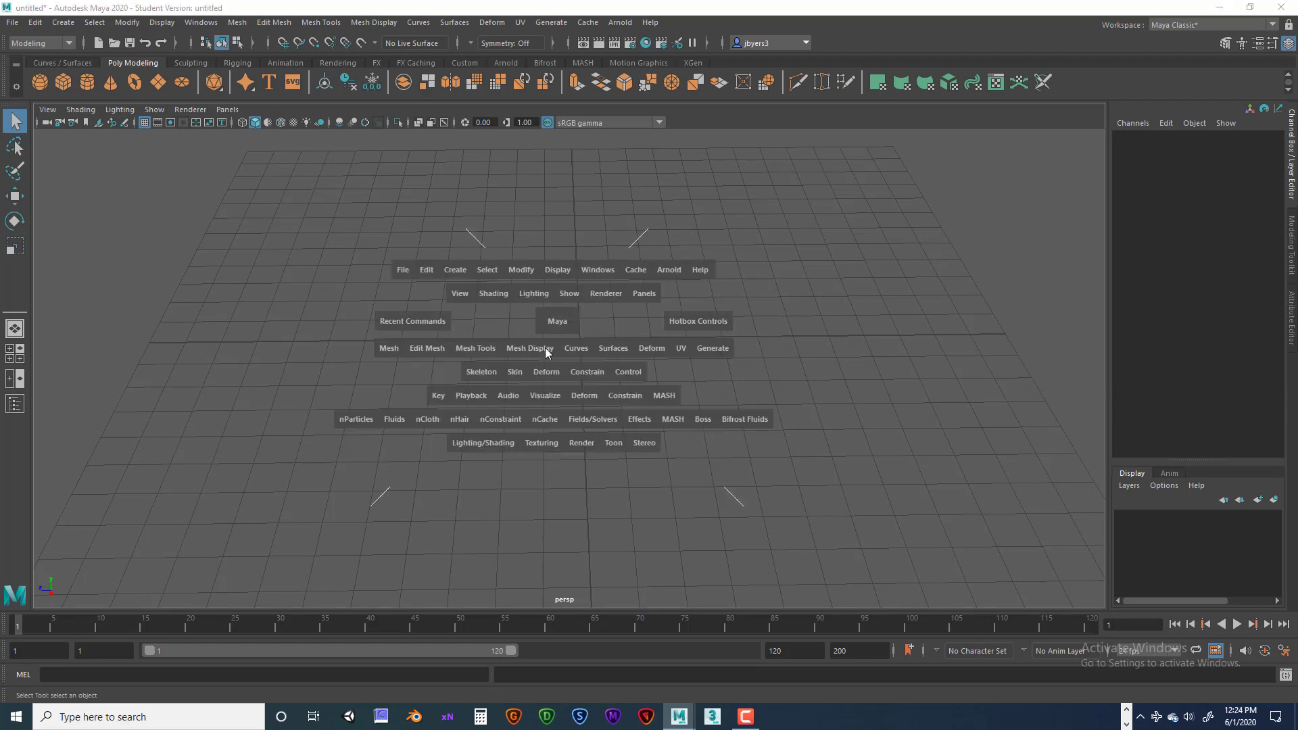
click(496, 347)
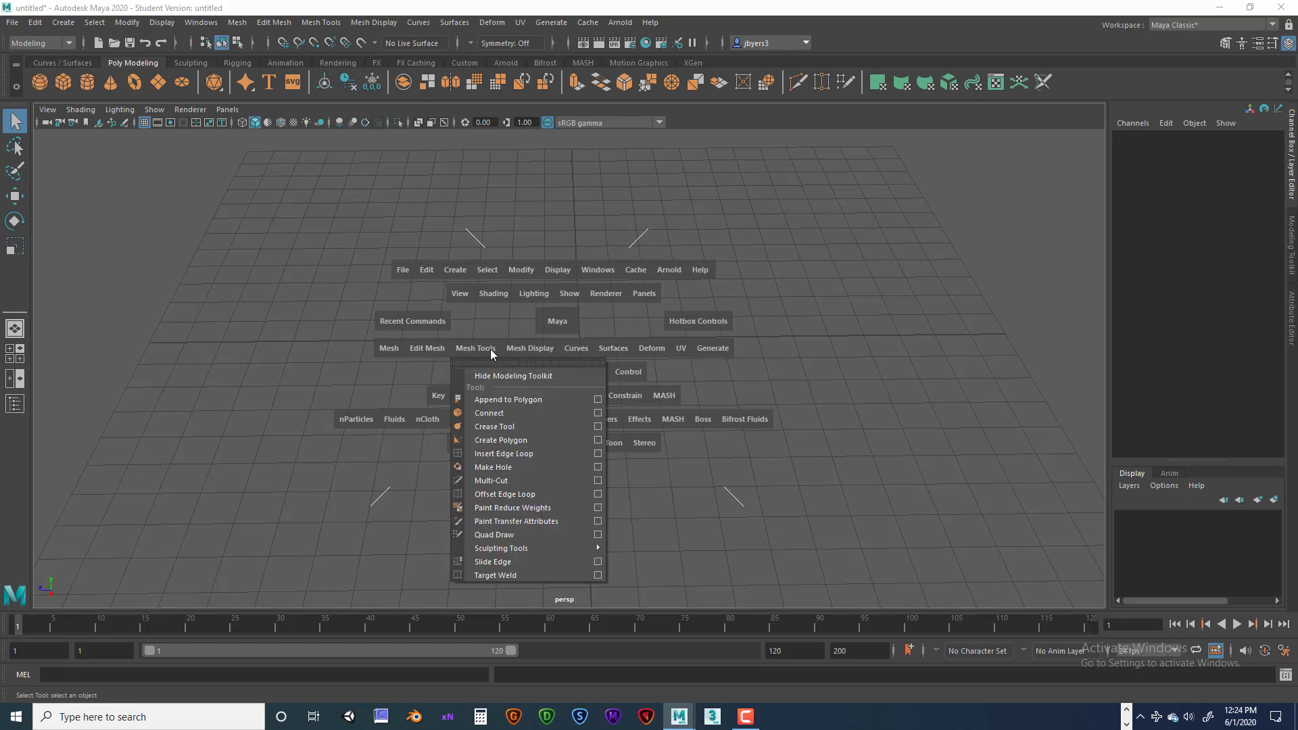
click(599, 440)
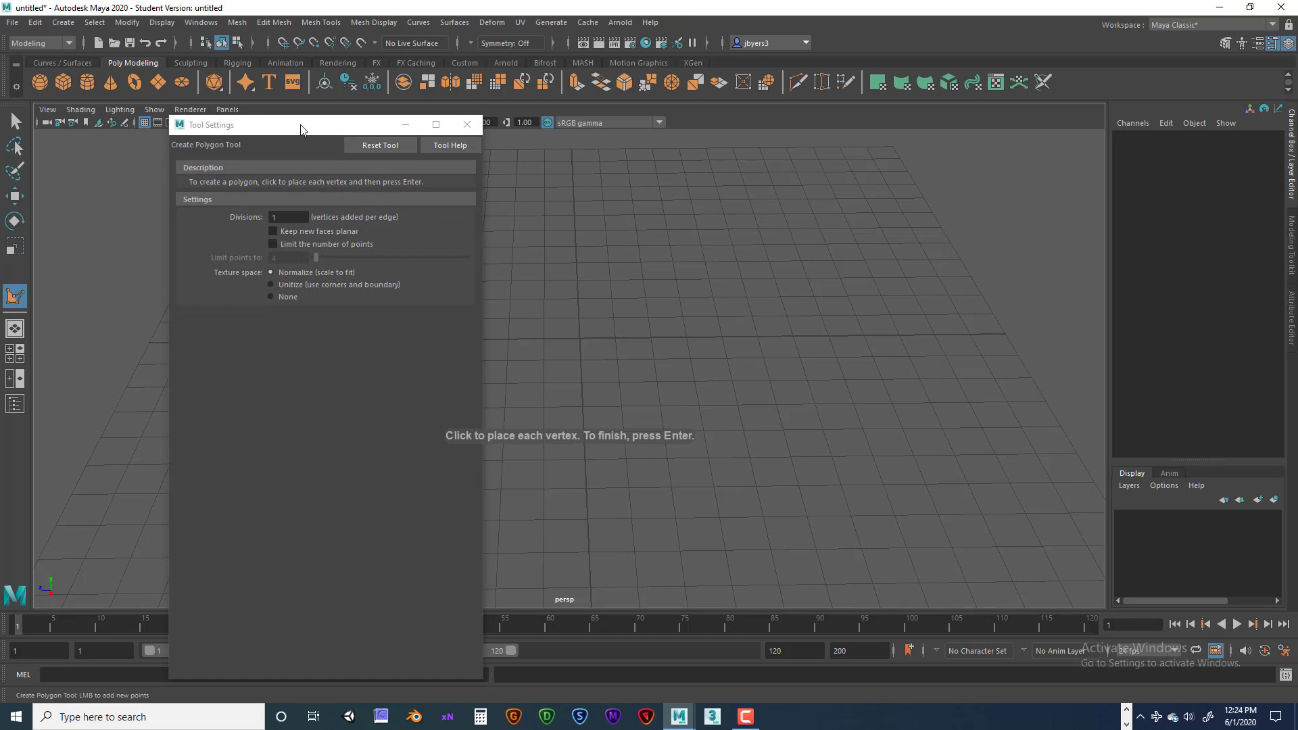
drag(299, 129, 868, 147)
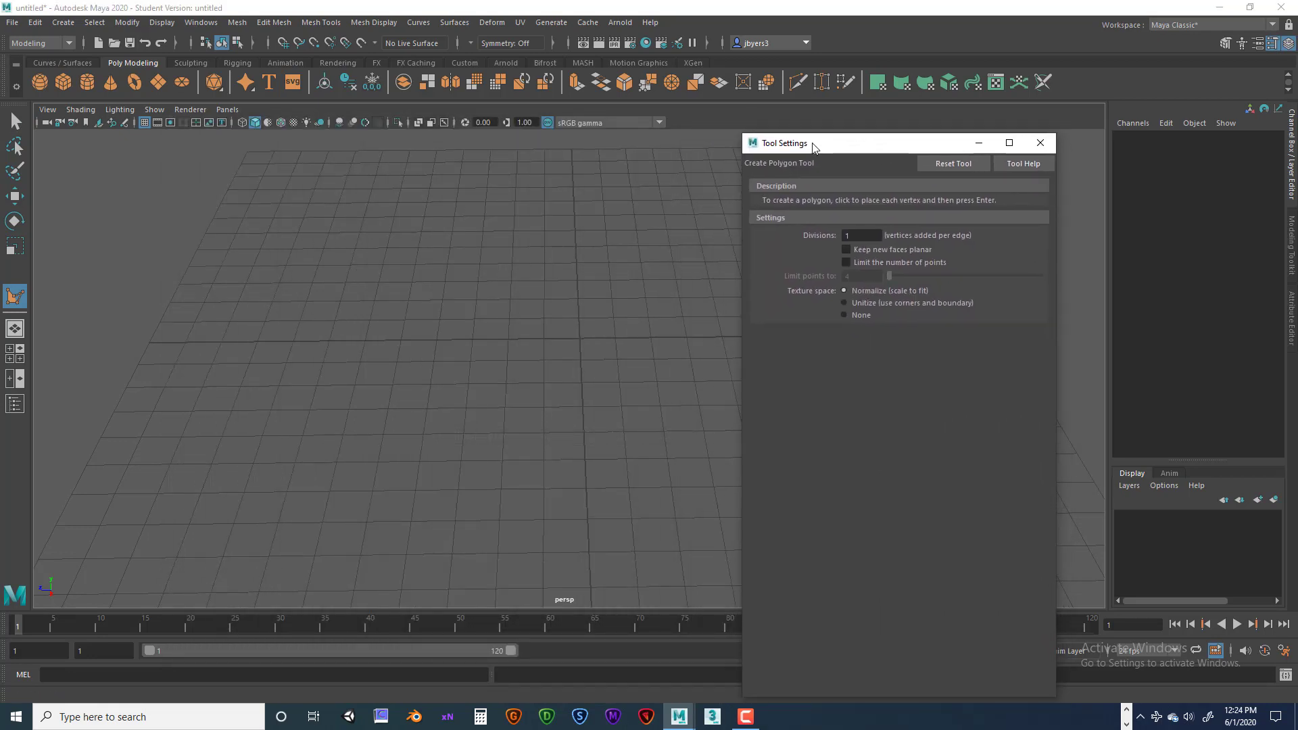
click(968, 163)
drag(845, 148, 1031, 157)
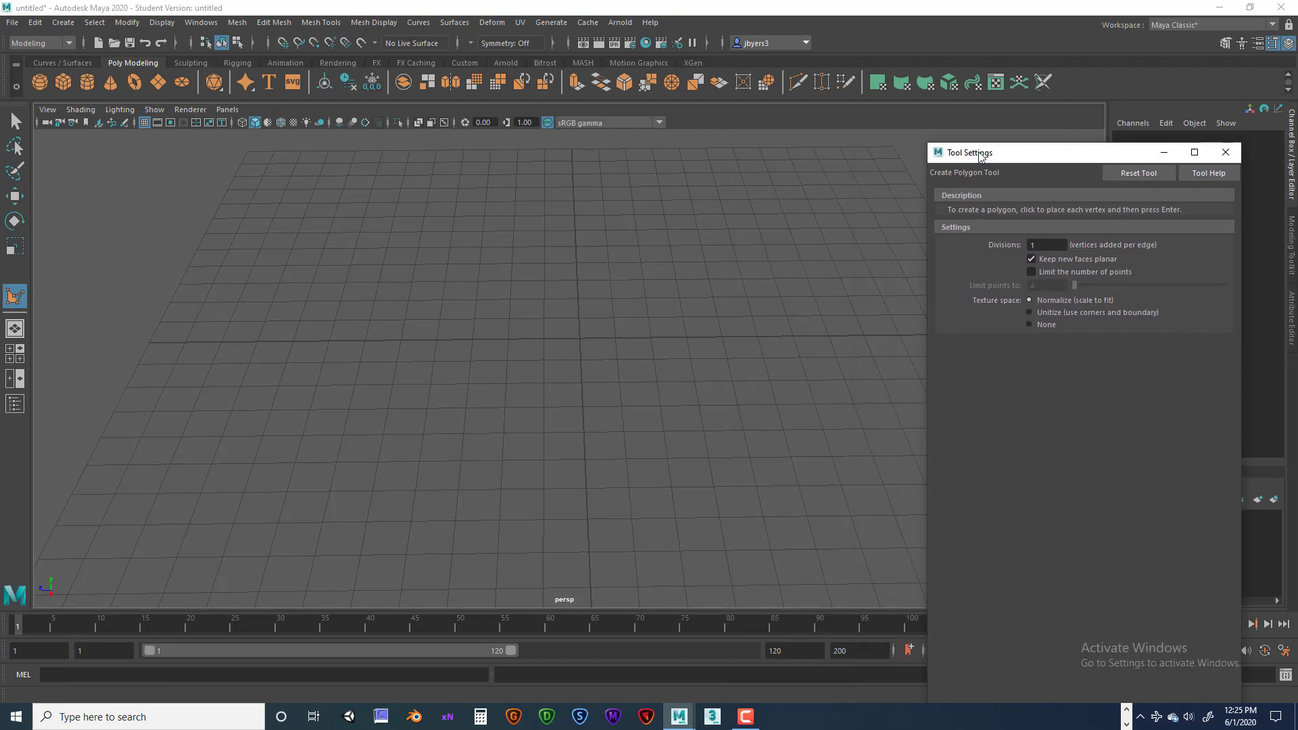
click(506, 384)
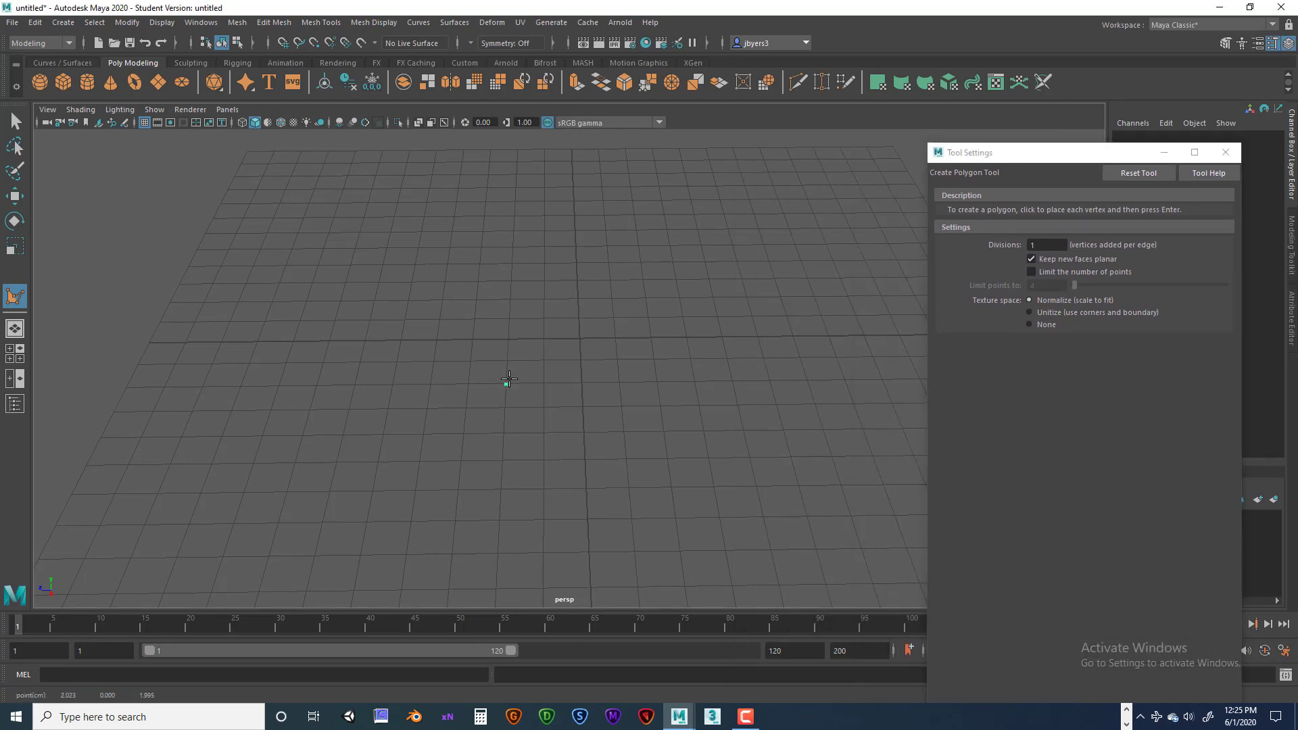
- Place two more vertices, commit the triangle as polySurface1, and close Tool Settings
click(579, 298)
click(656, 381)
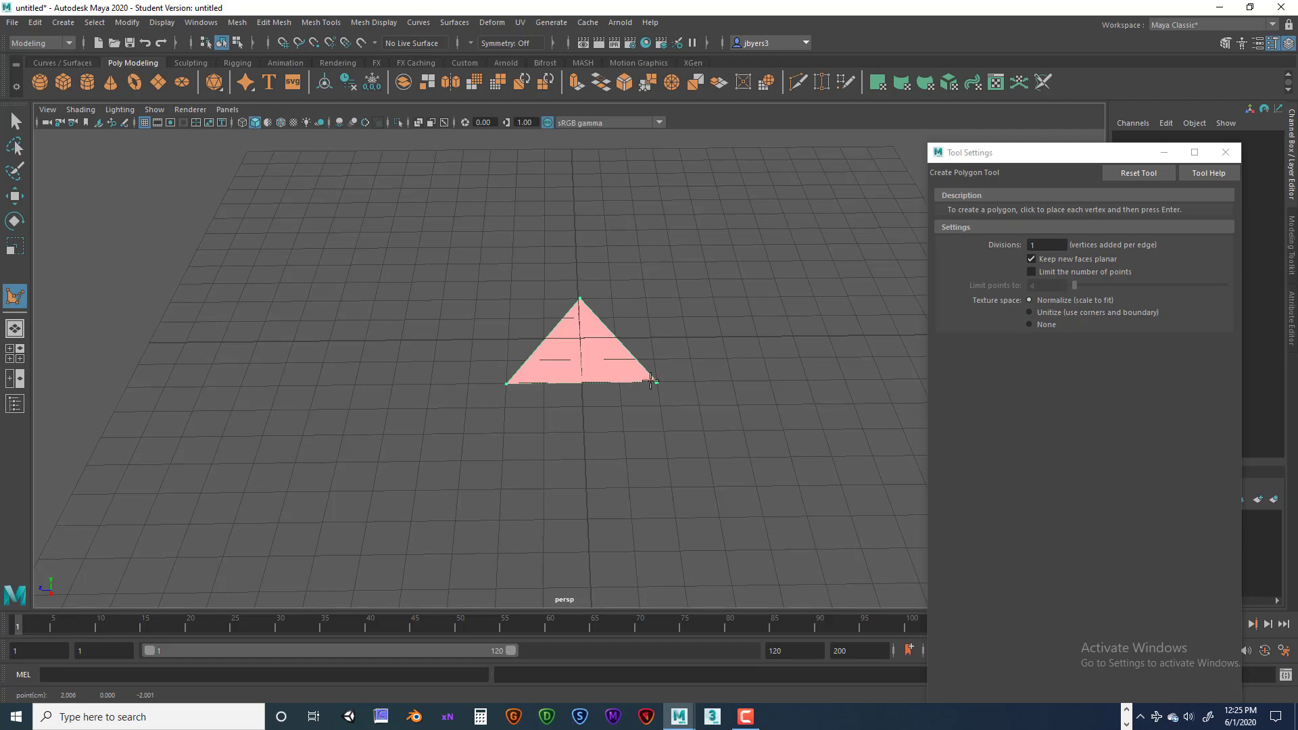
key(Return)
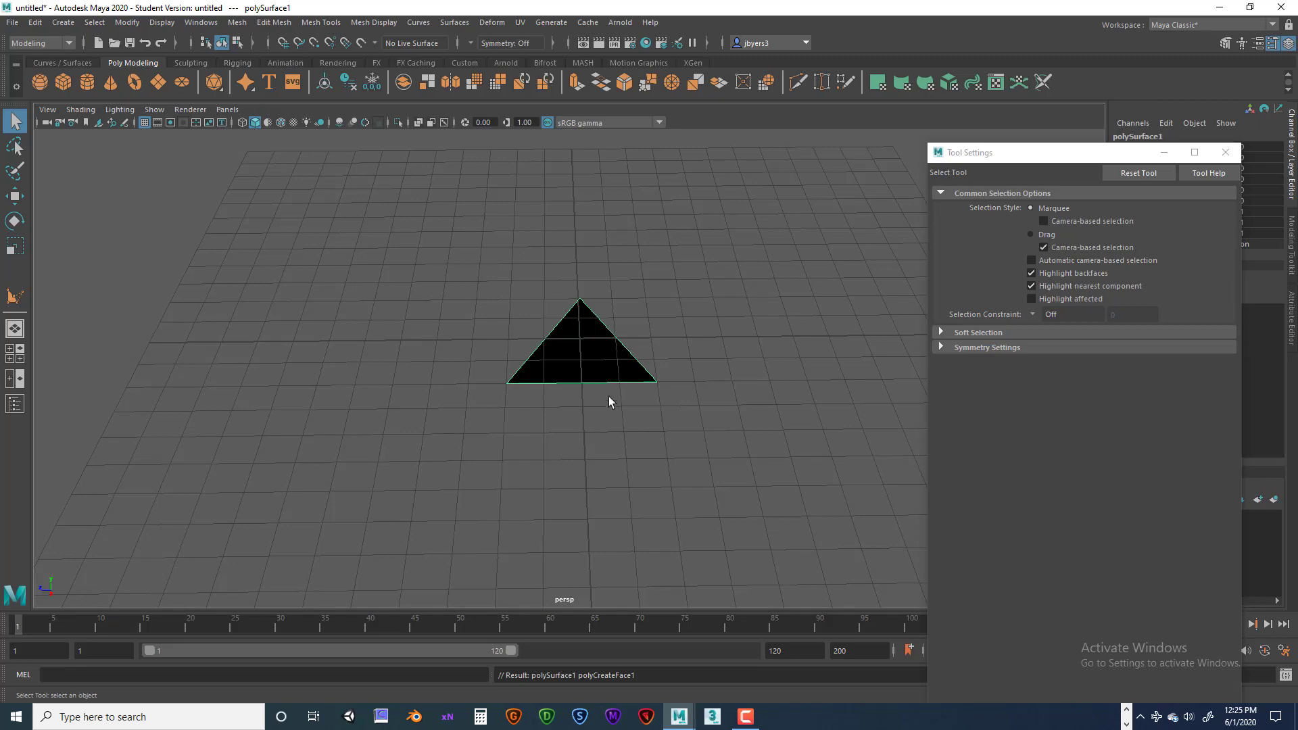
mouse_move(609, 396)
alt+mouse_down()
mouse_move(588, 310)
mouse_move(601, 303)
mouse_move(605, 409)
alt+mouse_up()
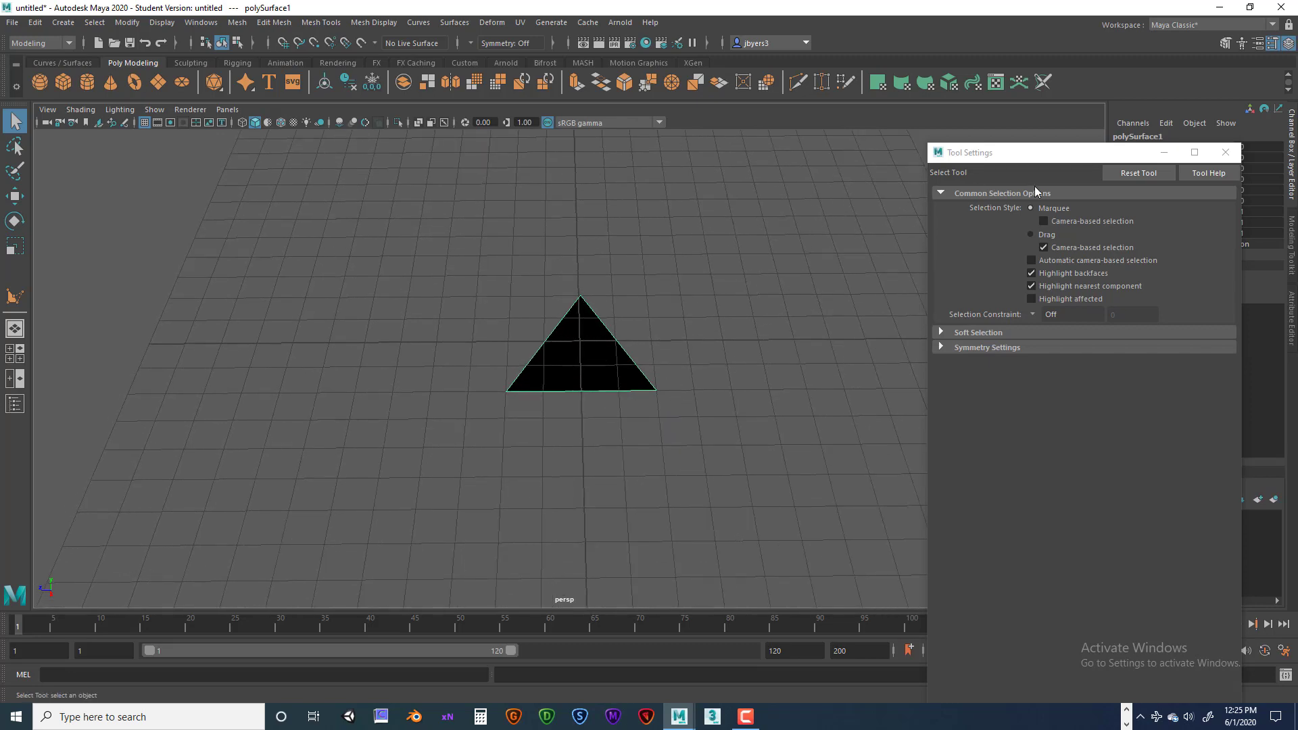
drag(1106, 157, 1037, 164)
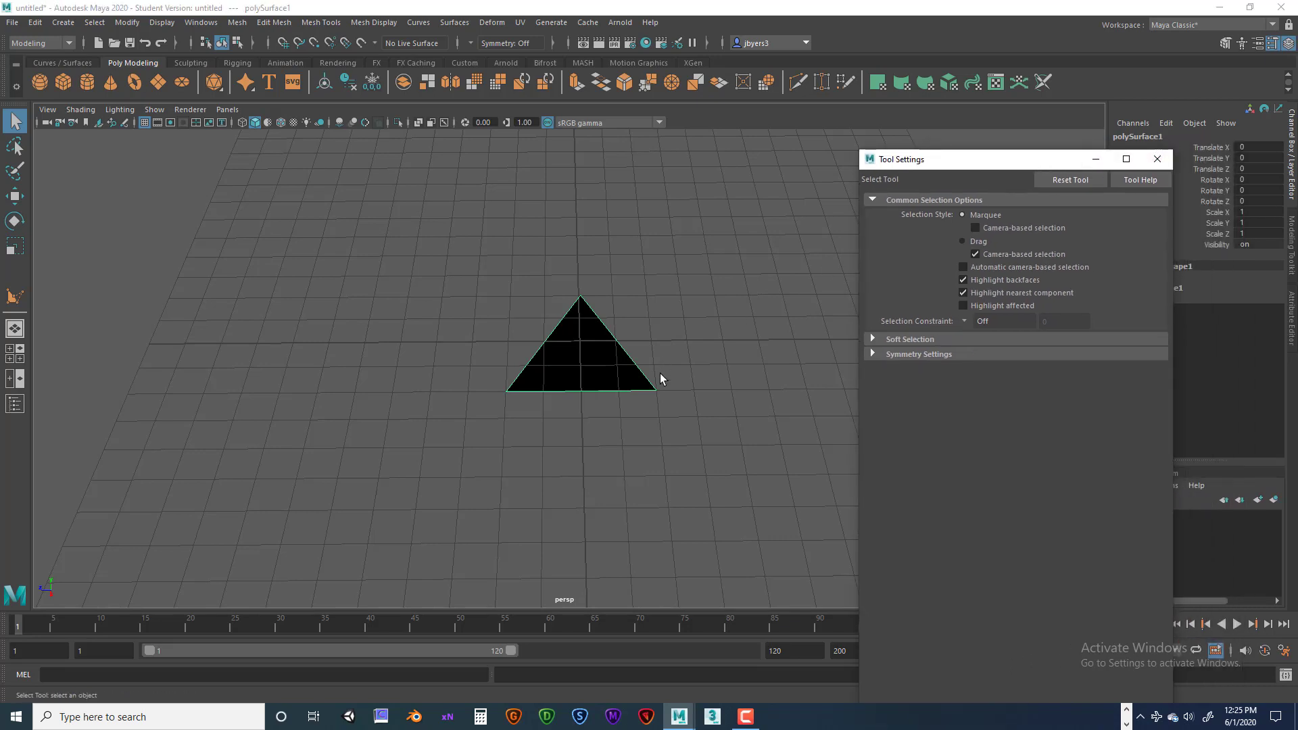
mouse_move(643, 415)
alt+mouse_down()
mouse_move(647, 298)
mouse_move(655, 413)
alt+mouse_up()
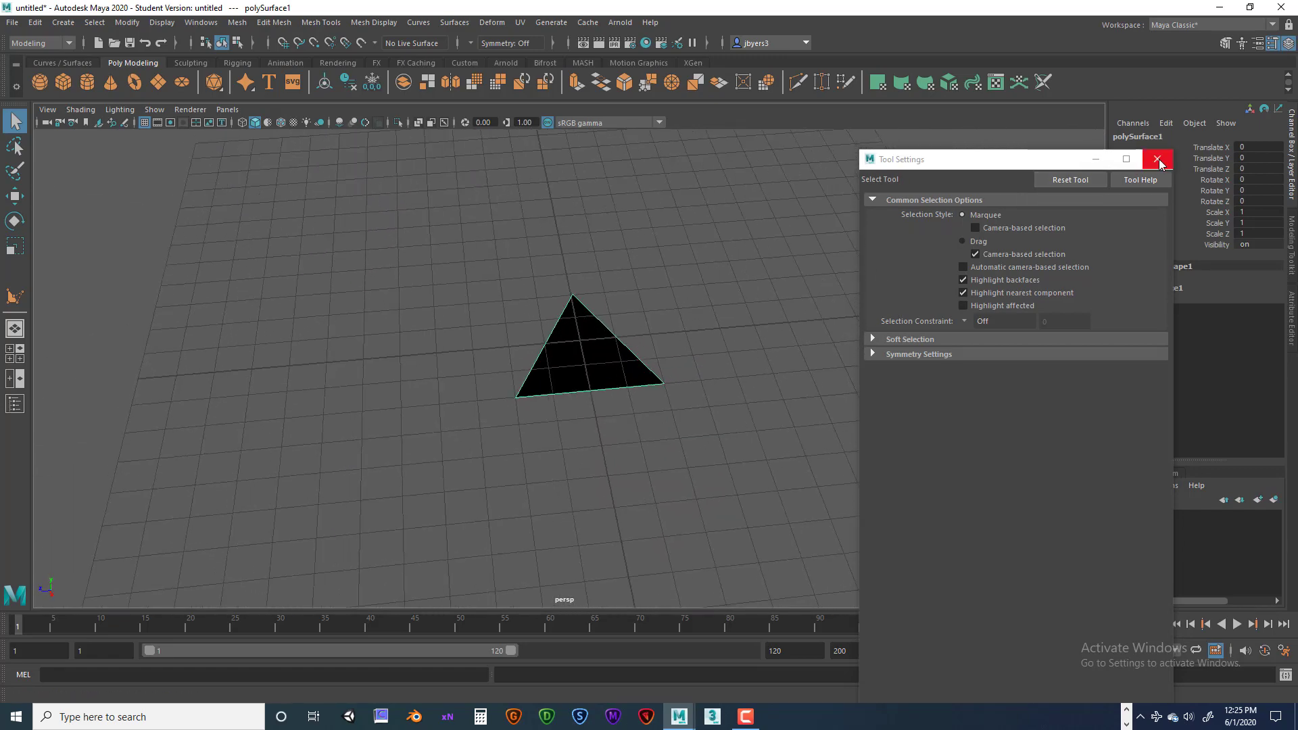
click(1157, 160)
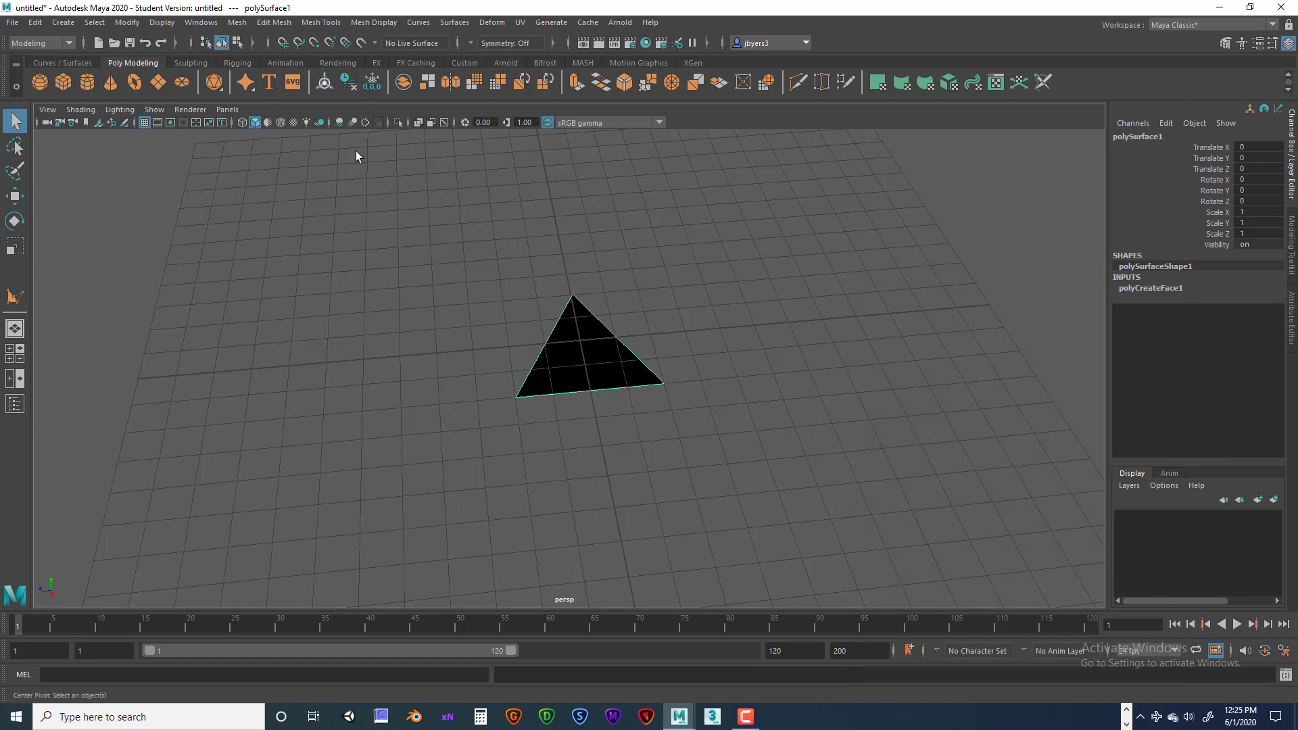
- Reverse the triangle's normals with Mesh Display > Reverse, then deselect it
key(space)
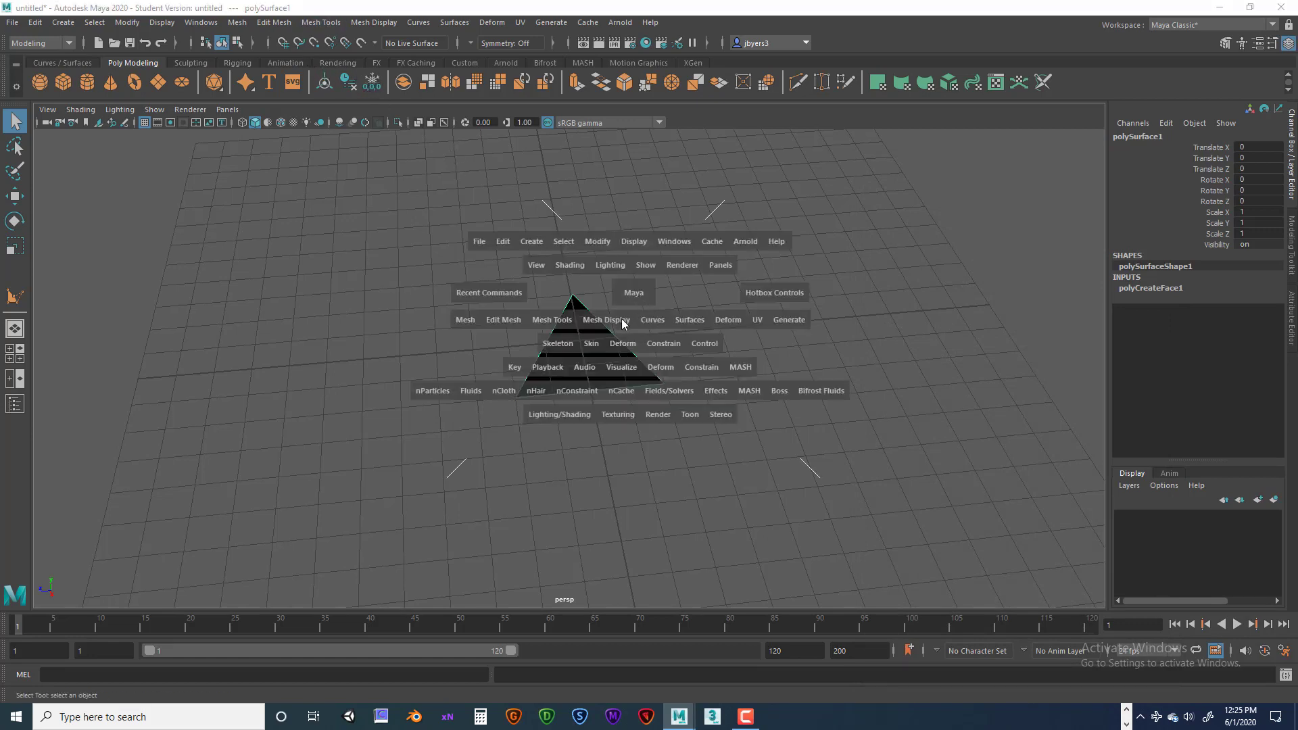
click(623, 321)
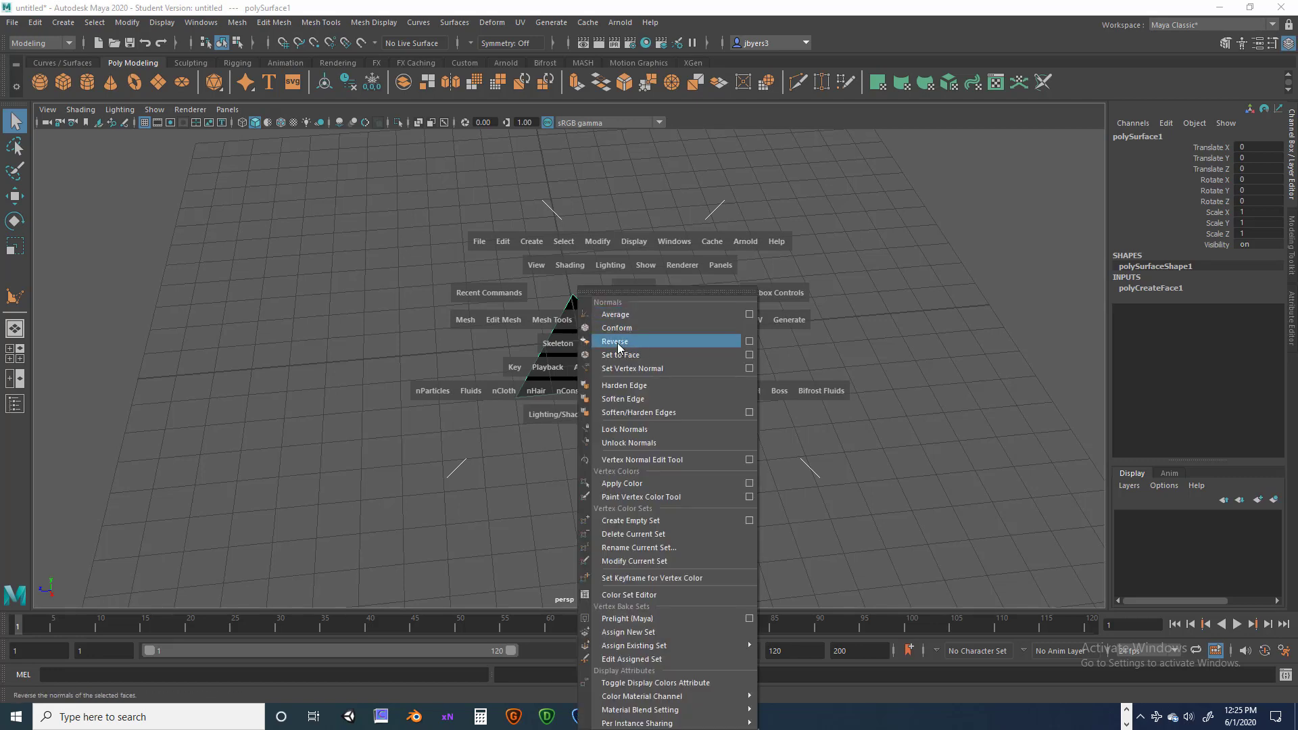
click(617, 343)
click(678, 356)
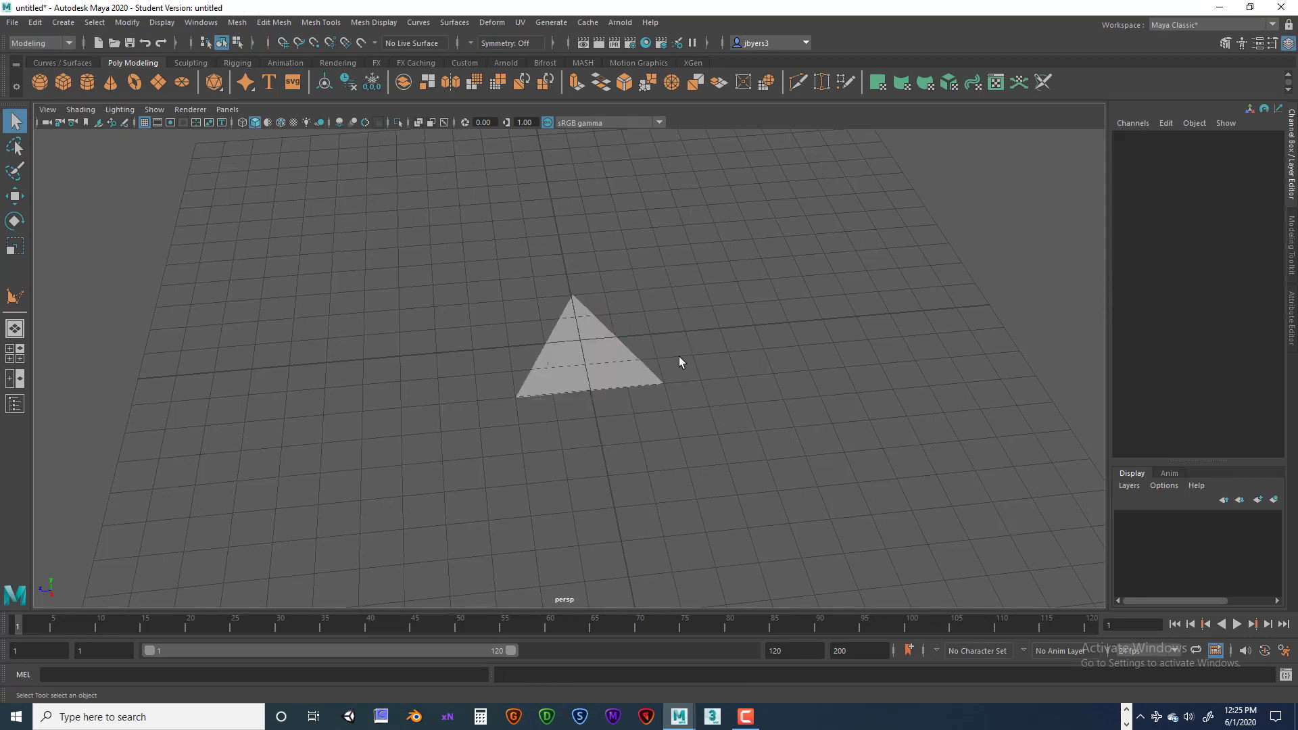
- Orbit and zoom around the now-grey triangle, reselecting it
alt+drag(632, 371, 706, 324)
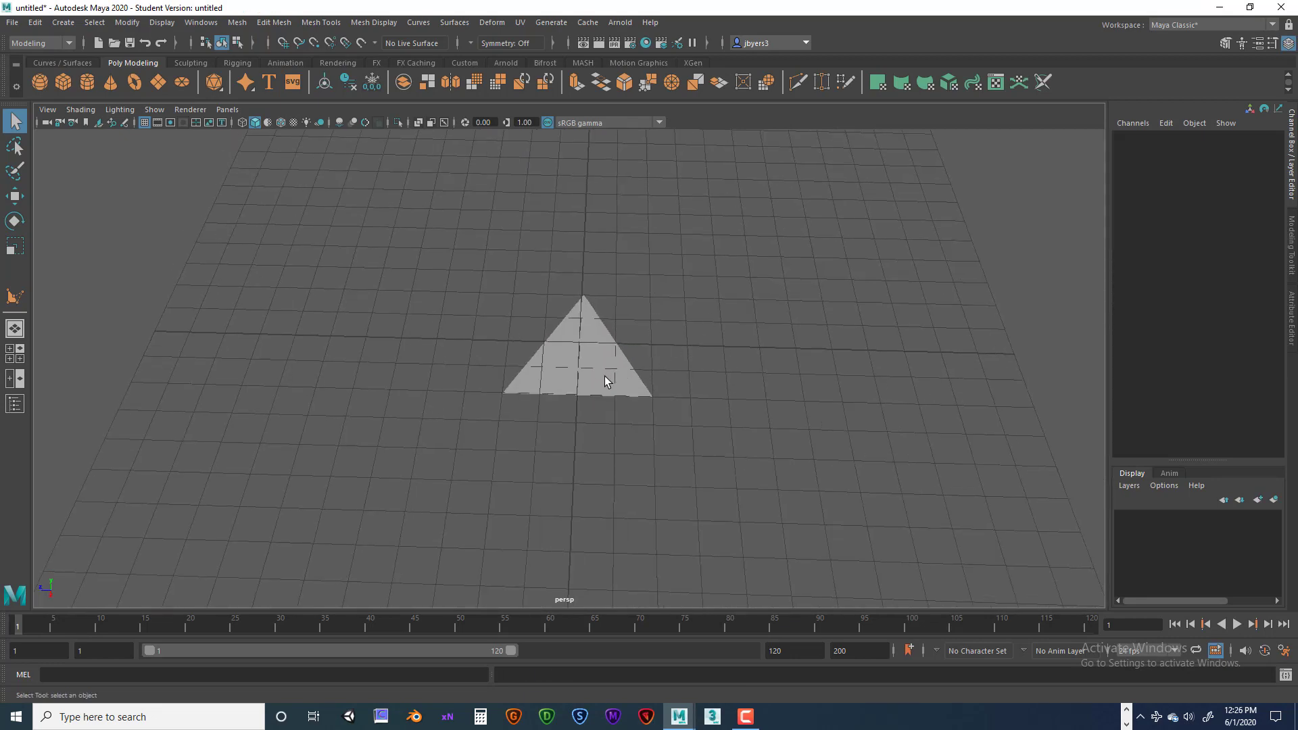
click(604, 381)
click(709, 340)
click(601, 369)
mouse_move(619, 359)
alt+mouse_down()
mouse_move(652, 324)
mouse_move(631, 371)
alt+mouse_up()
scroll(638, 347, up, 8)
scroll(631, 367, down, 2)
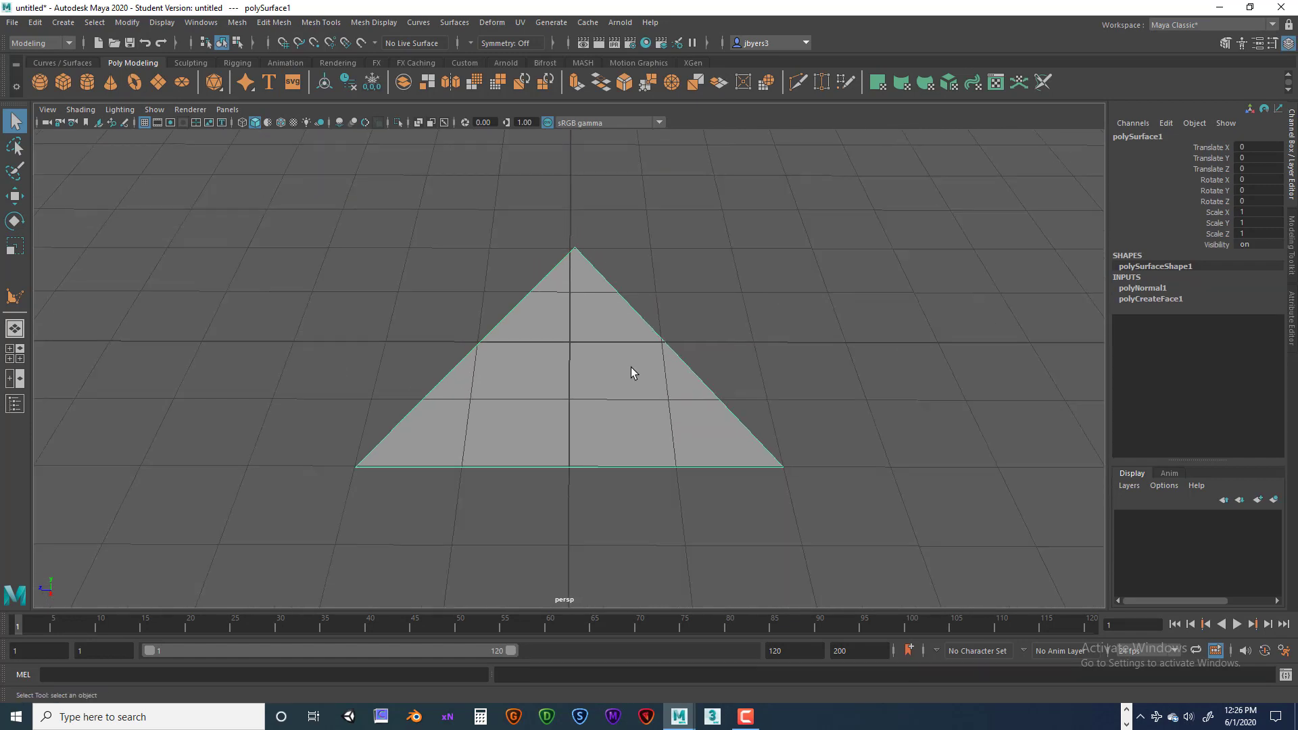
- Switch the triangle to Face mode and select its face
right_click(574, 247)
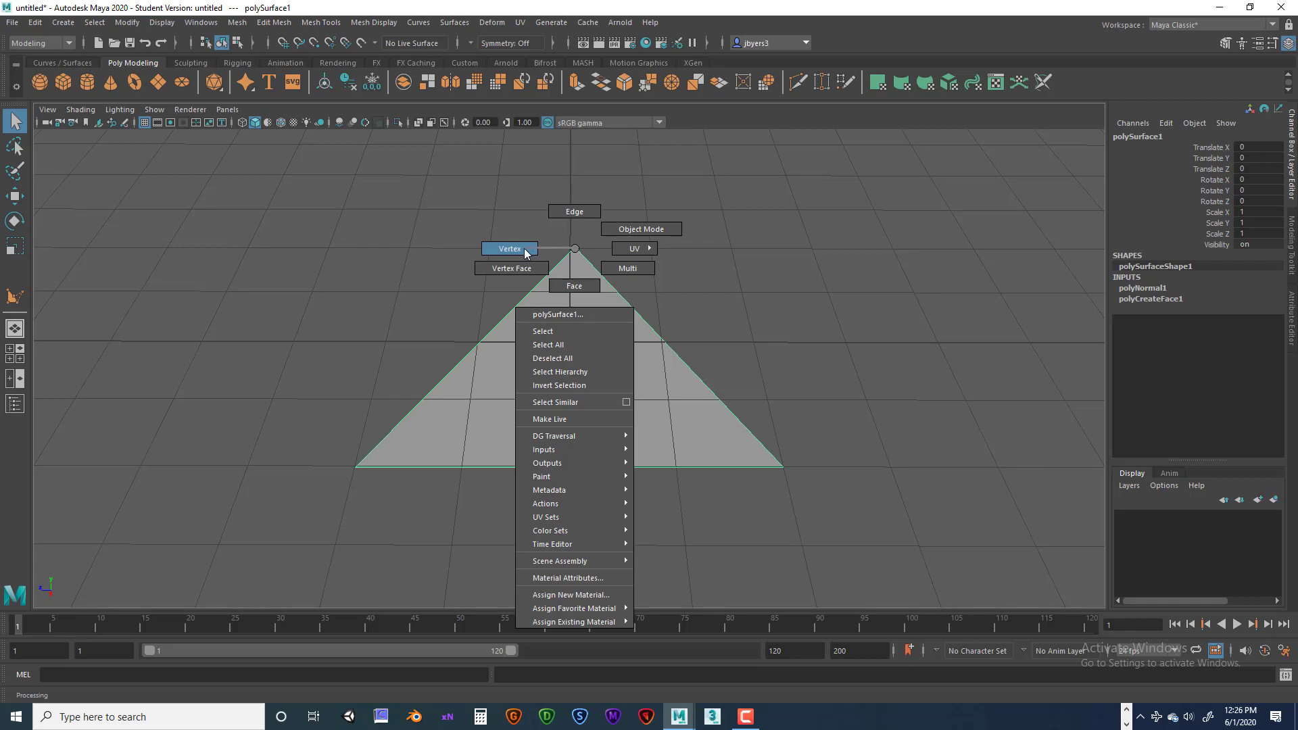
right_drag(526, 255, 579, 343)
click(580, 345)
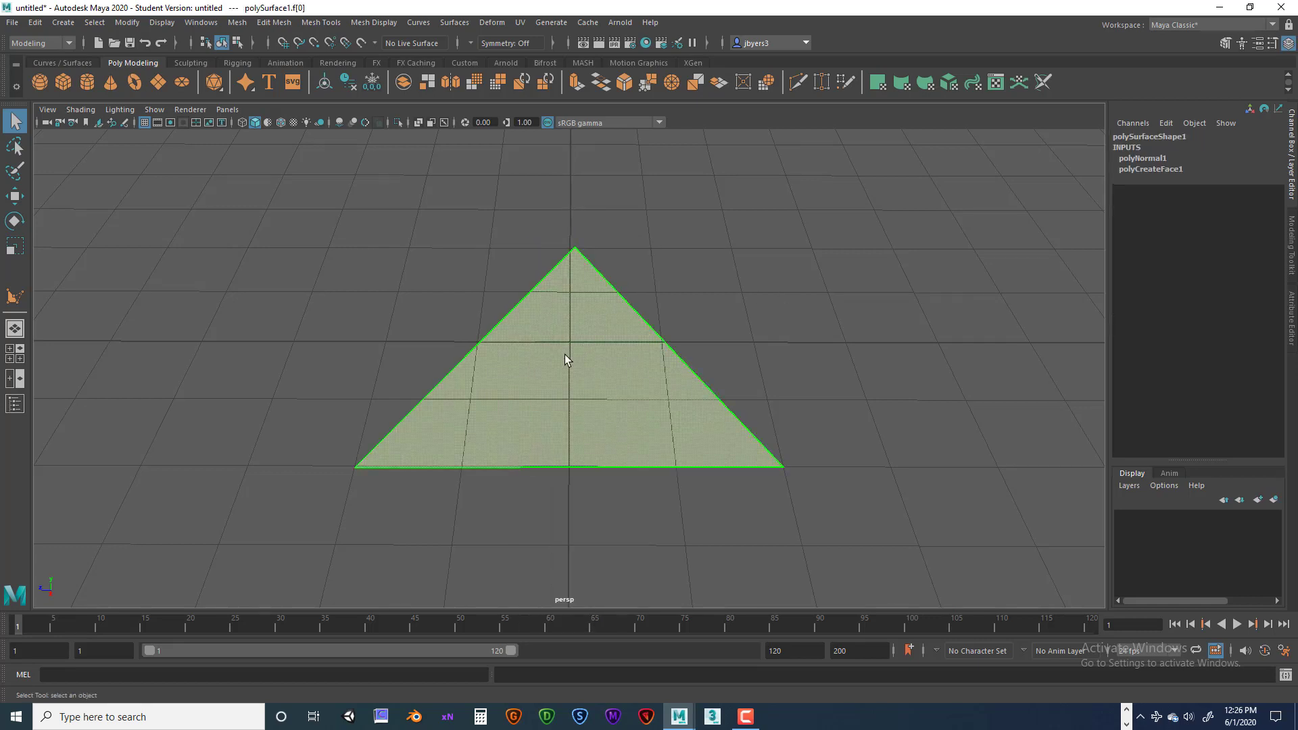
click(769, 525)
click(607, 298)
click(758, 415)
click(570, 396)
- Switch to Vertex mode and select the triangle's corner vertices
right_click(567, 370)
right_drag(567, 369, 515, 344)
click(576, 250)
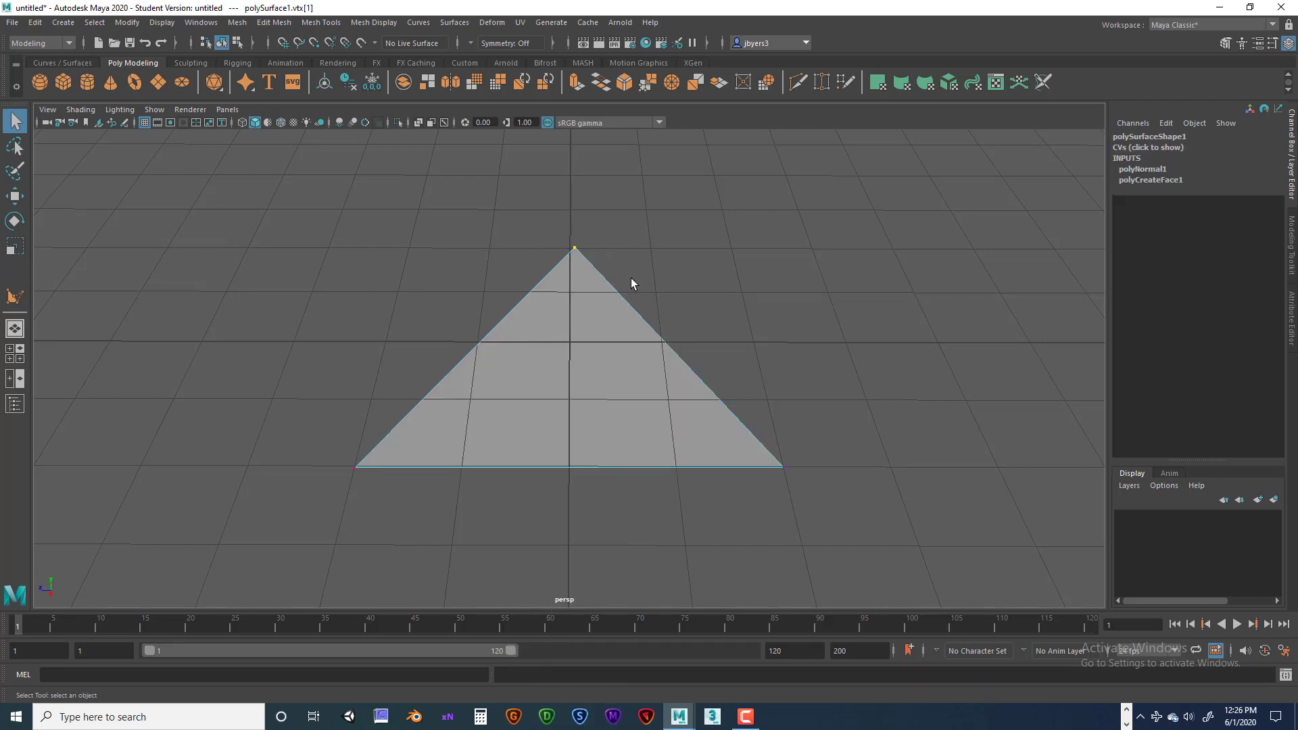
drag(744, 408, 819, 492)
click(354, 467)
- Switch to Edge mode and select the right, left and base edges, then clear the selection
right_drag(575, 336, 576, 306)
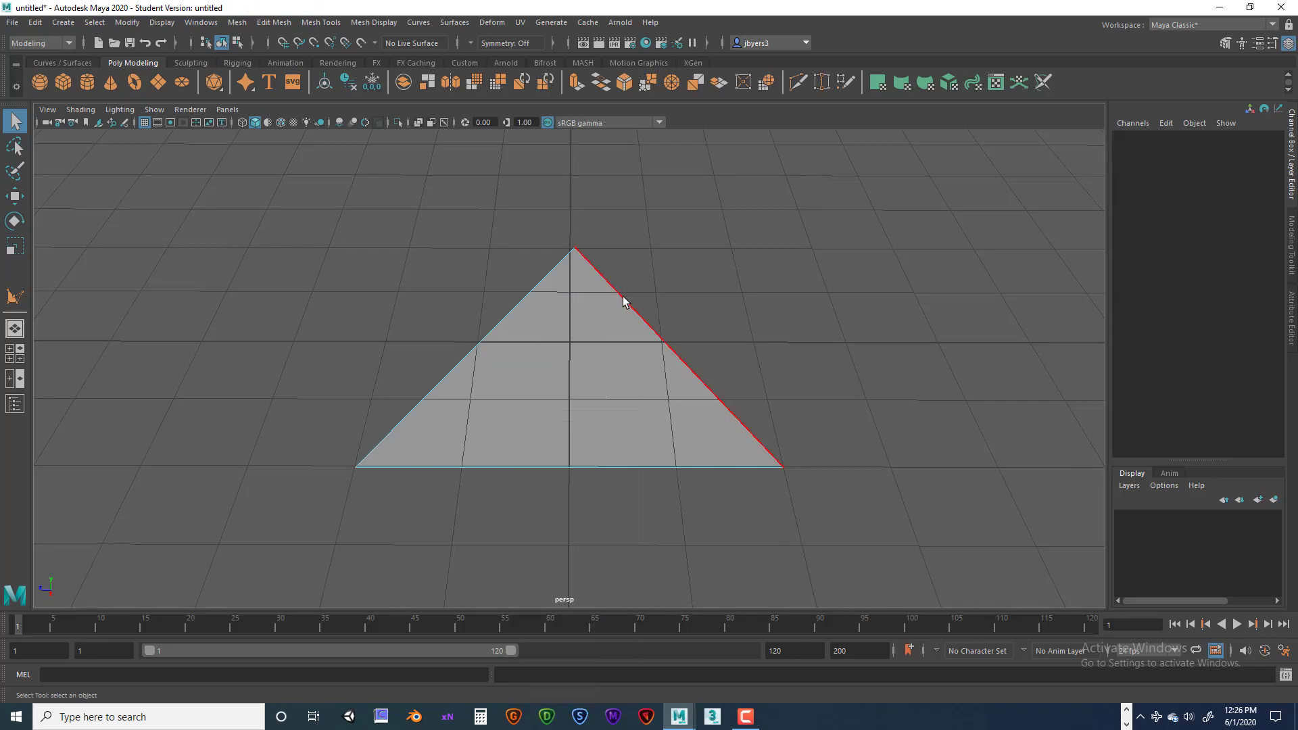
click(625, 302)
click(527, 296)
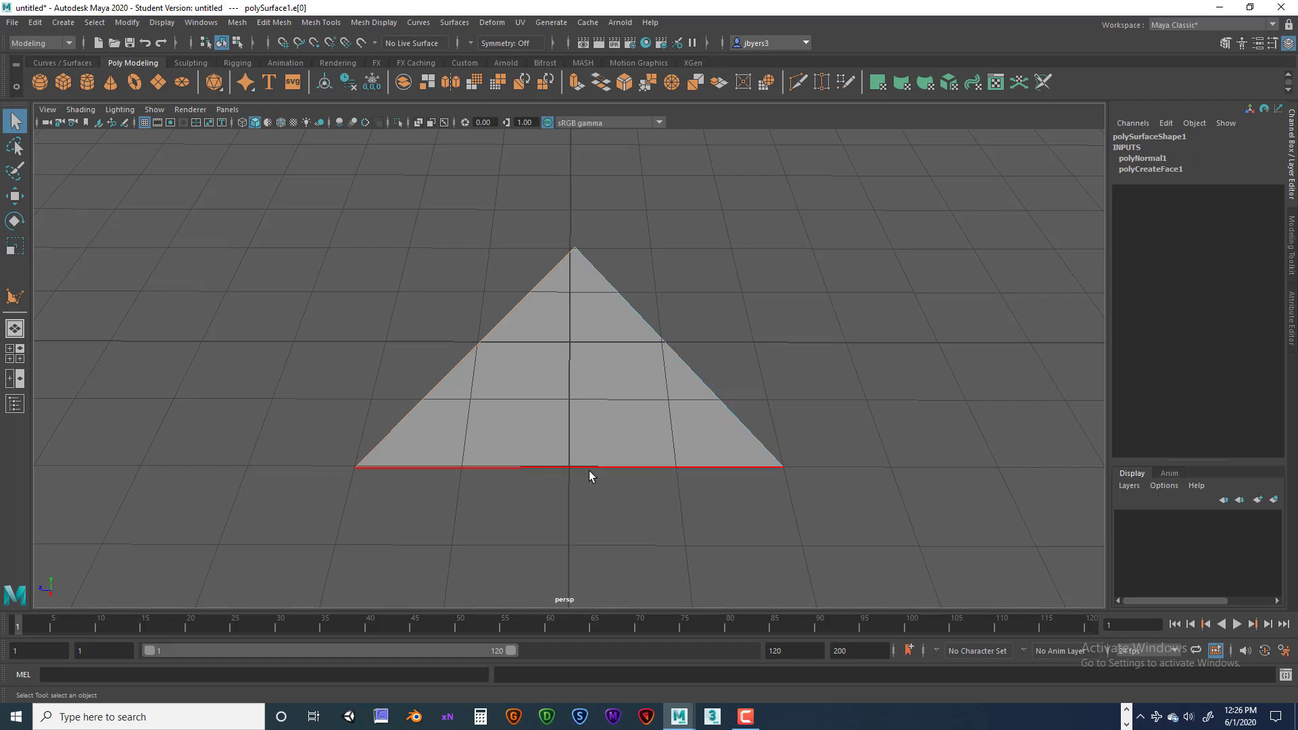
click(590, 468)
click(784, 424)
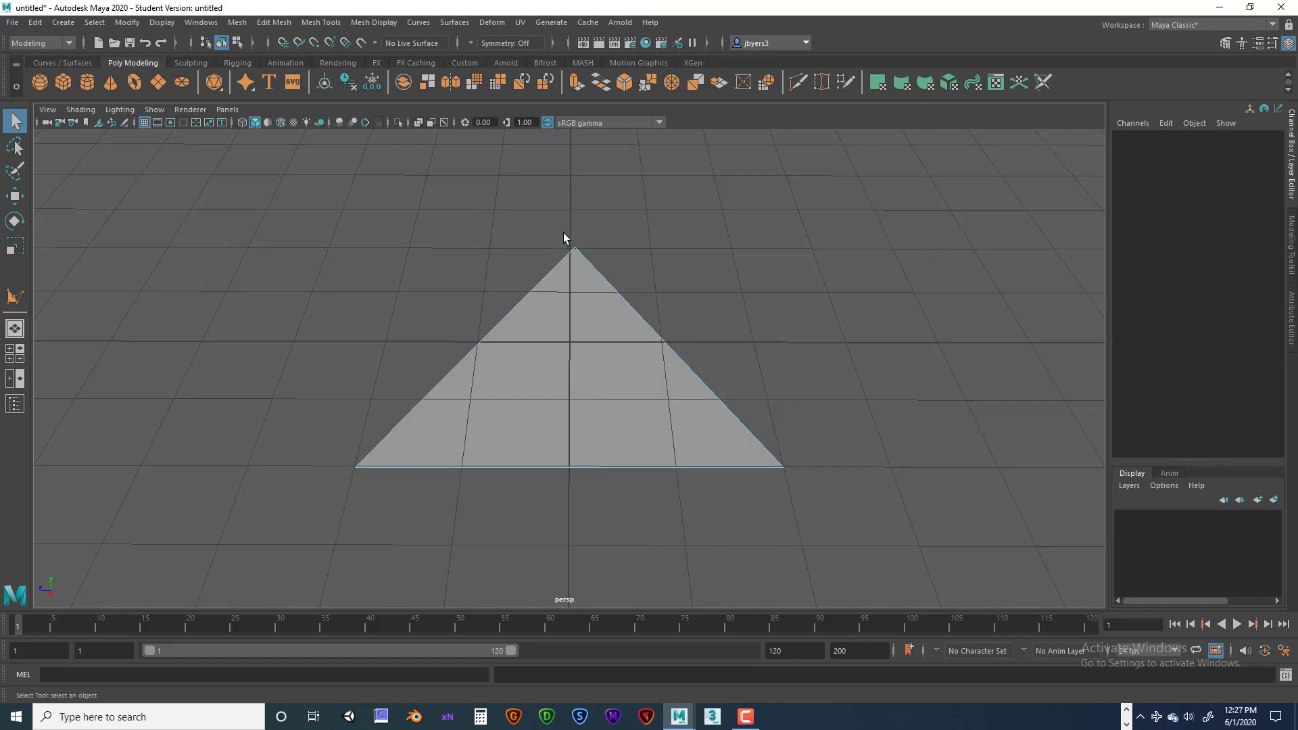
- Marquee-select the two upper edges, then choose Select from the marking menu to pick the whole object
drag(565, 241, 626, 314)
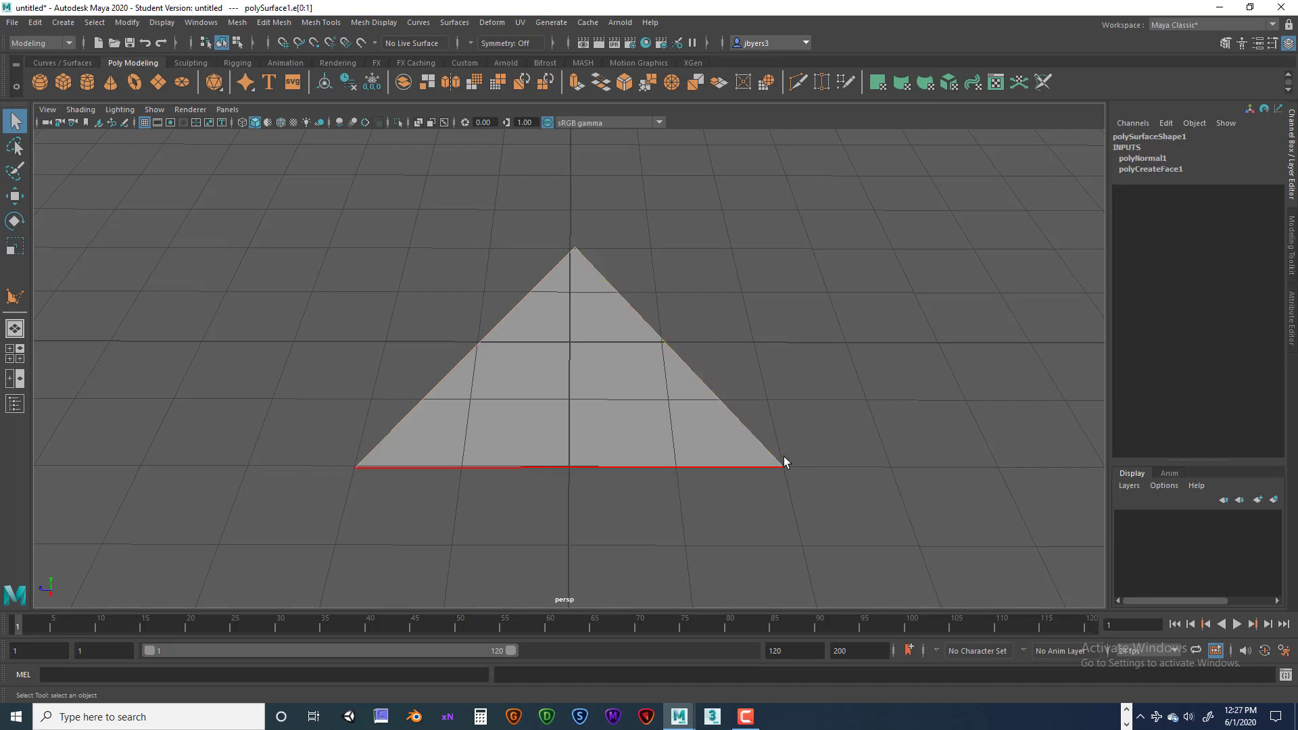
drag(340, 456, 392, 494)
drag(559, 235, 619, 278)
right_click(615, 384)
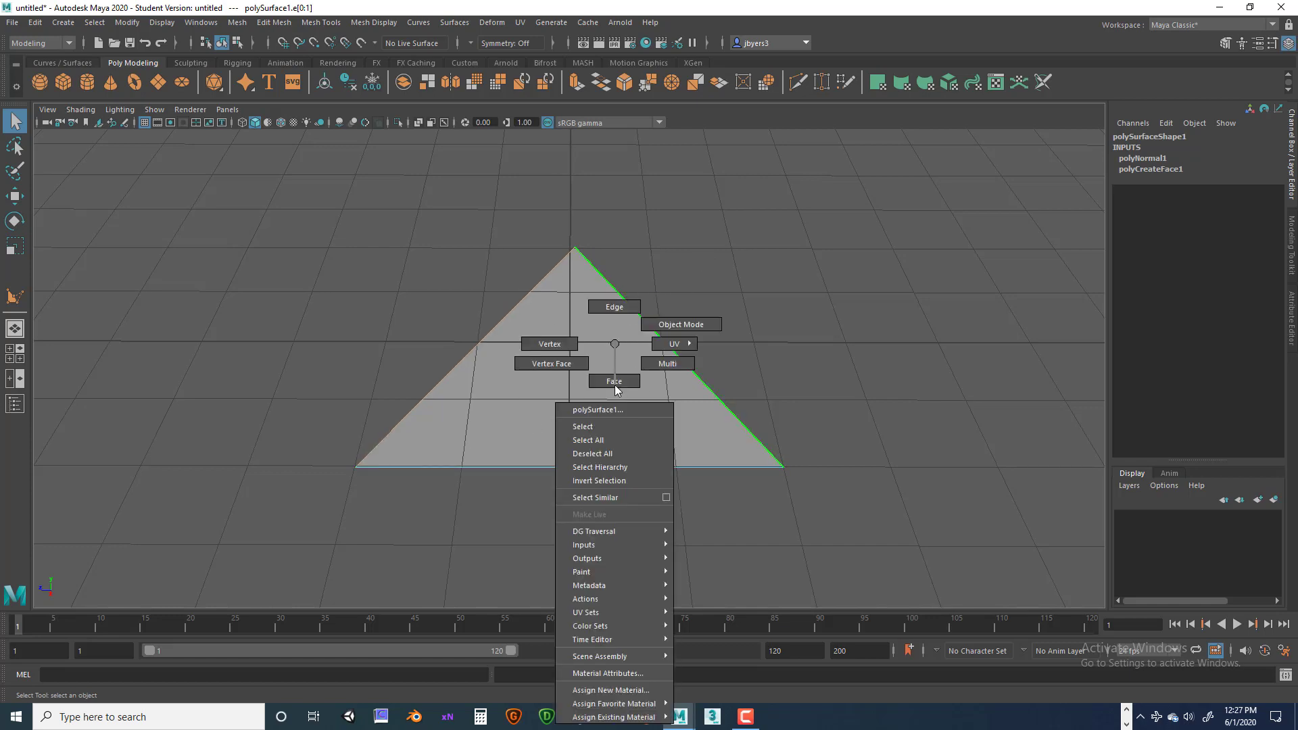
click(602, 428)
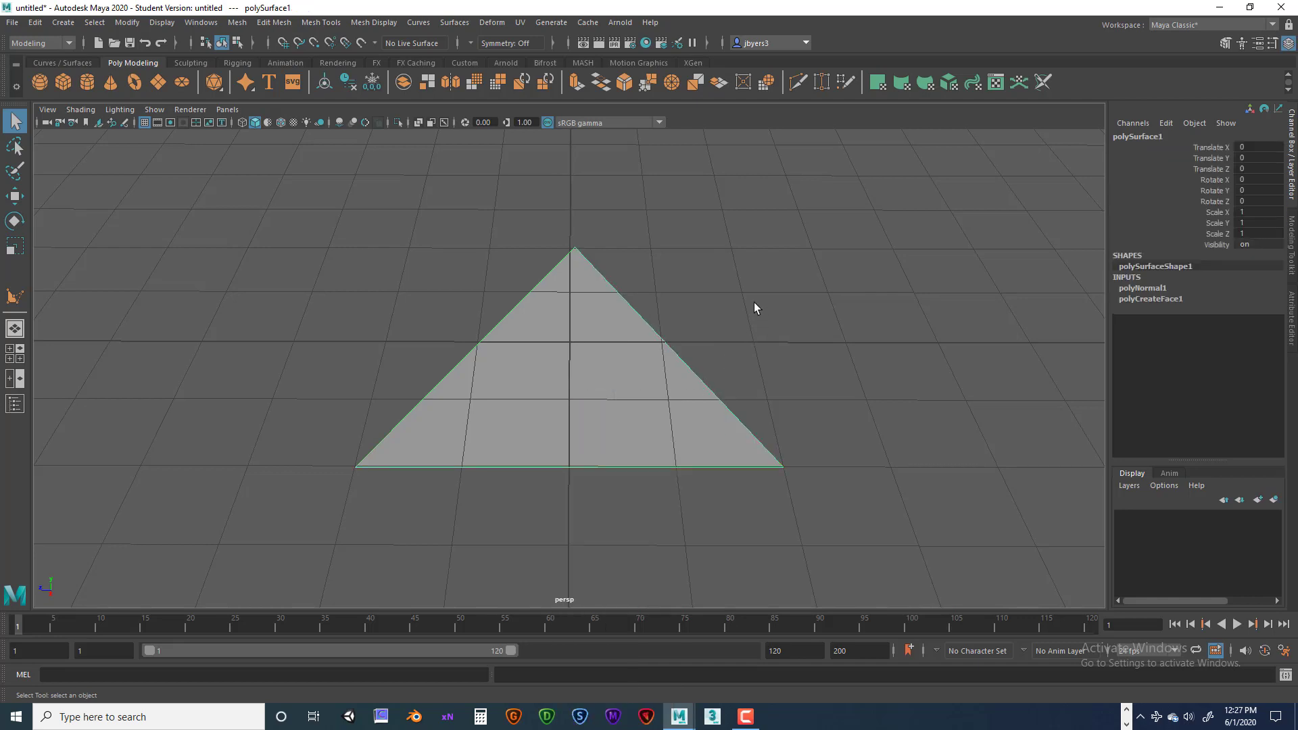
- Delete the triangle and activate Mesh Tools > Create Polygon from the hotbox
key(Delete)
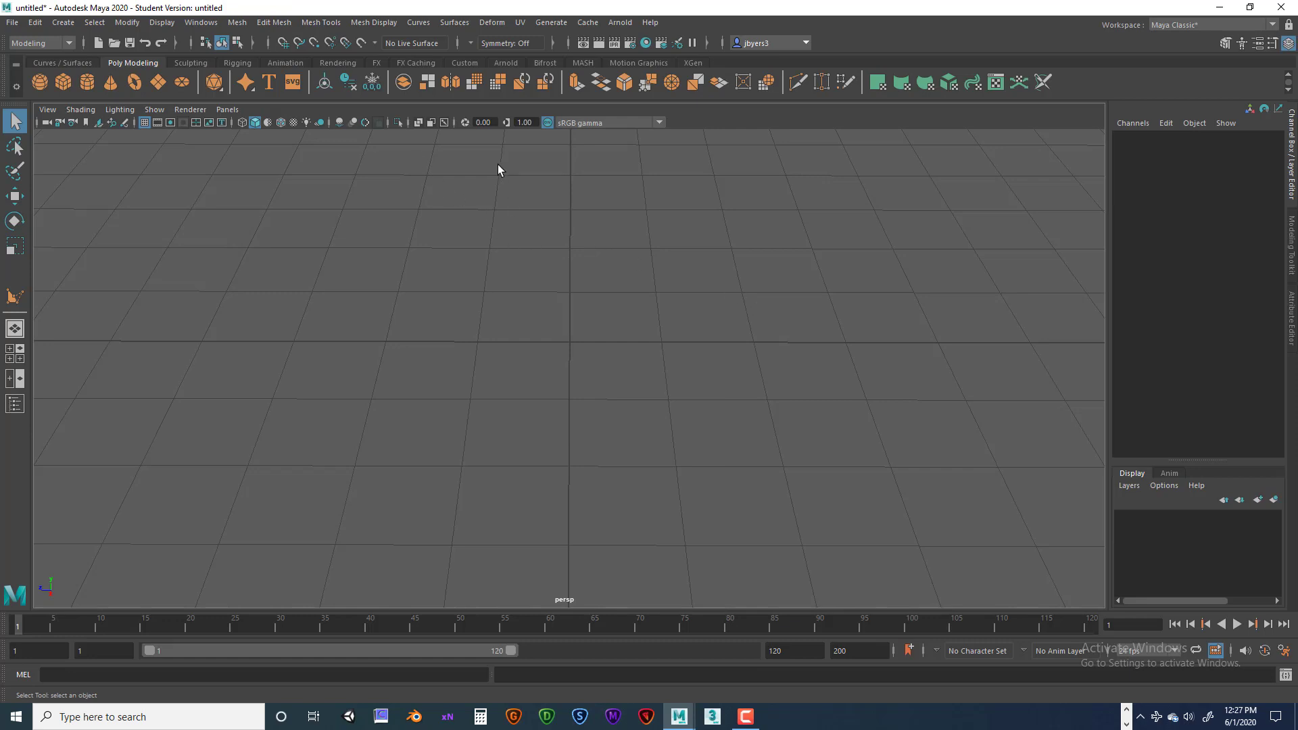
key(space)
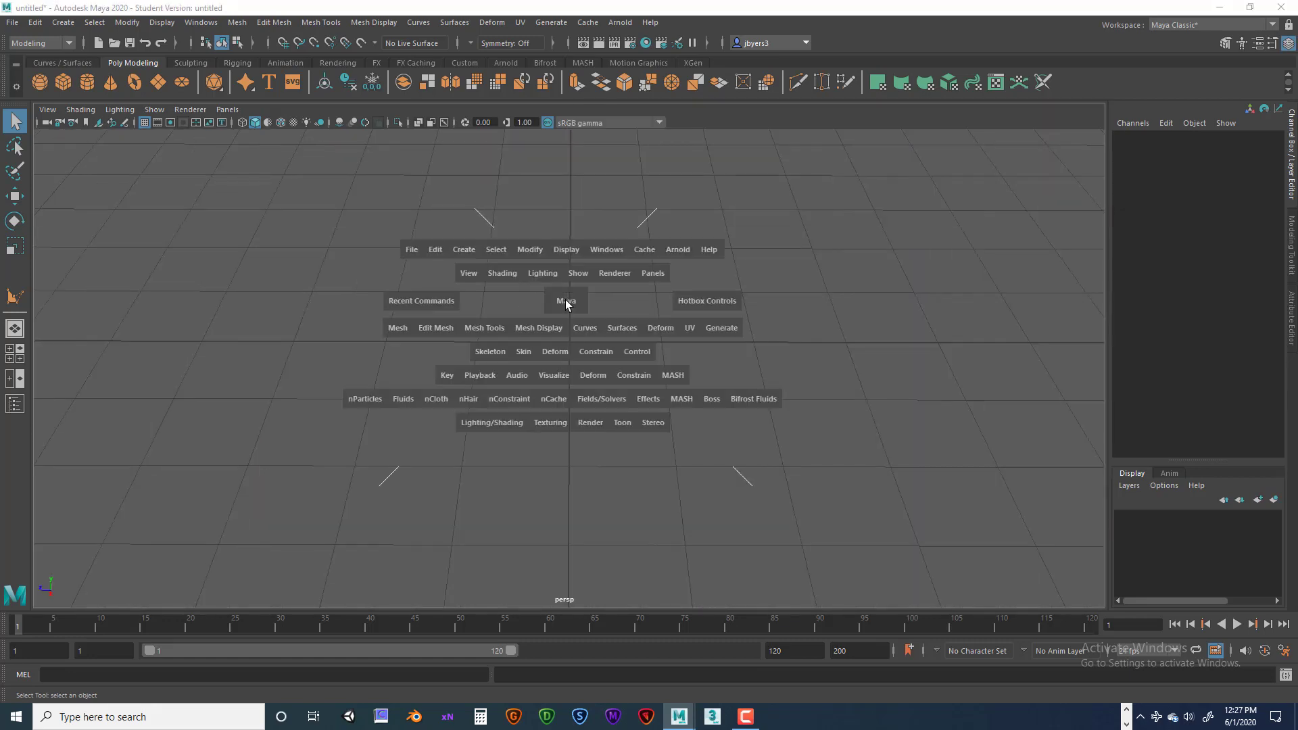
key(space)
key(space)
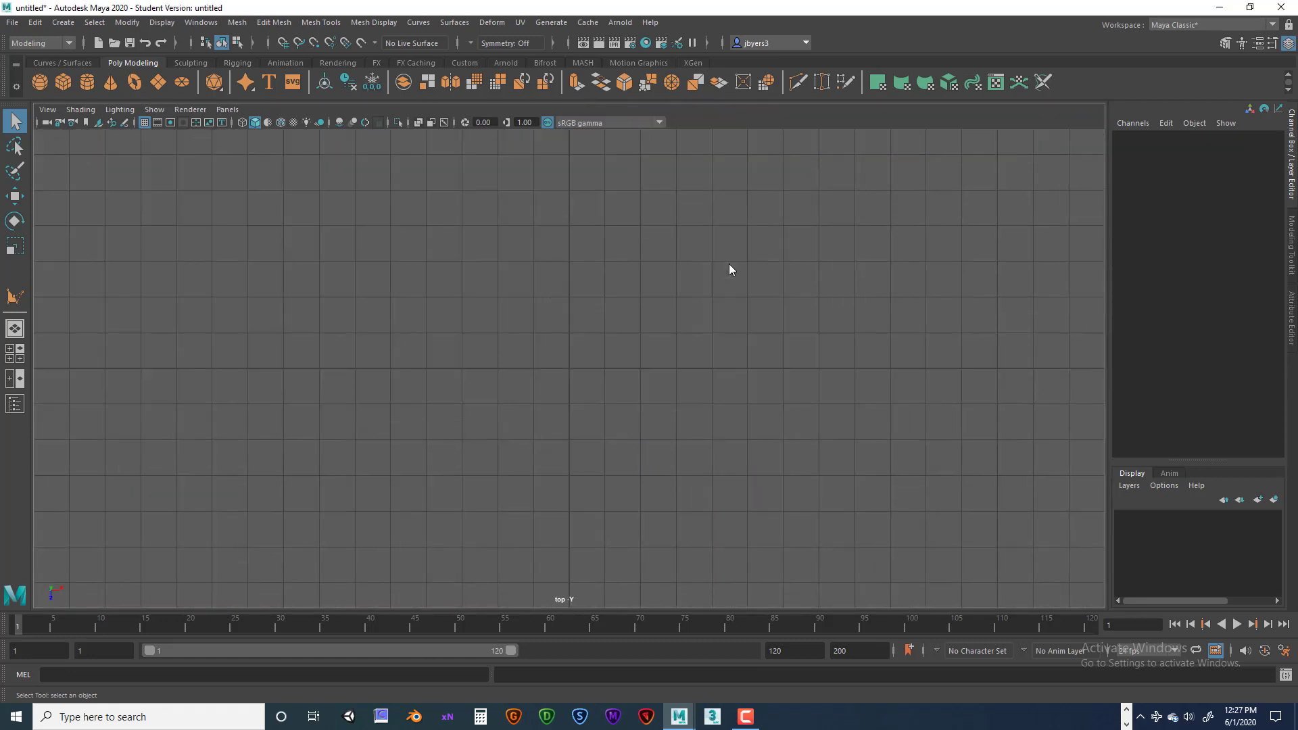
key(space)
key(space)
key(space)
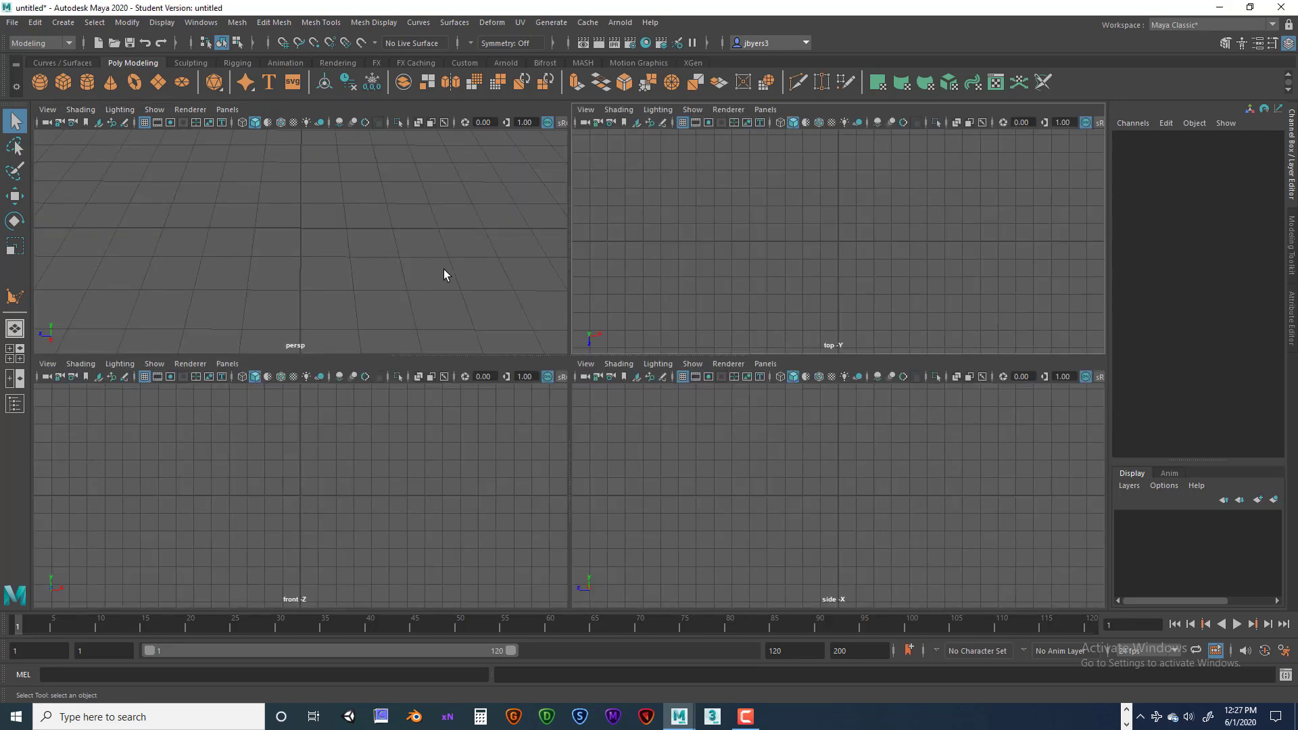
key(space)
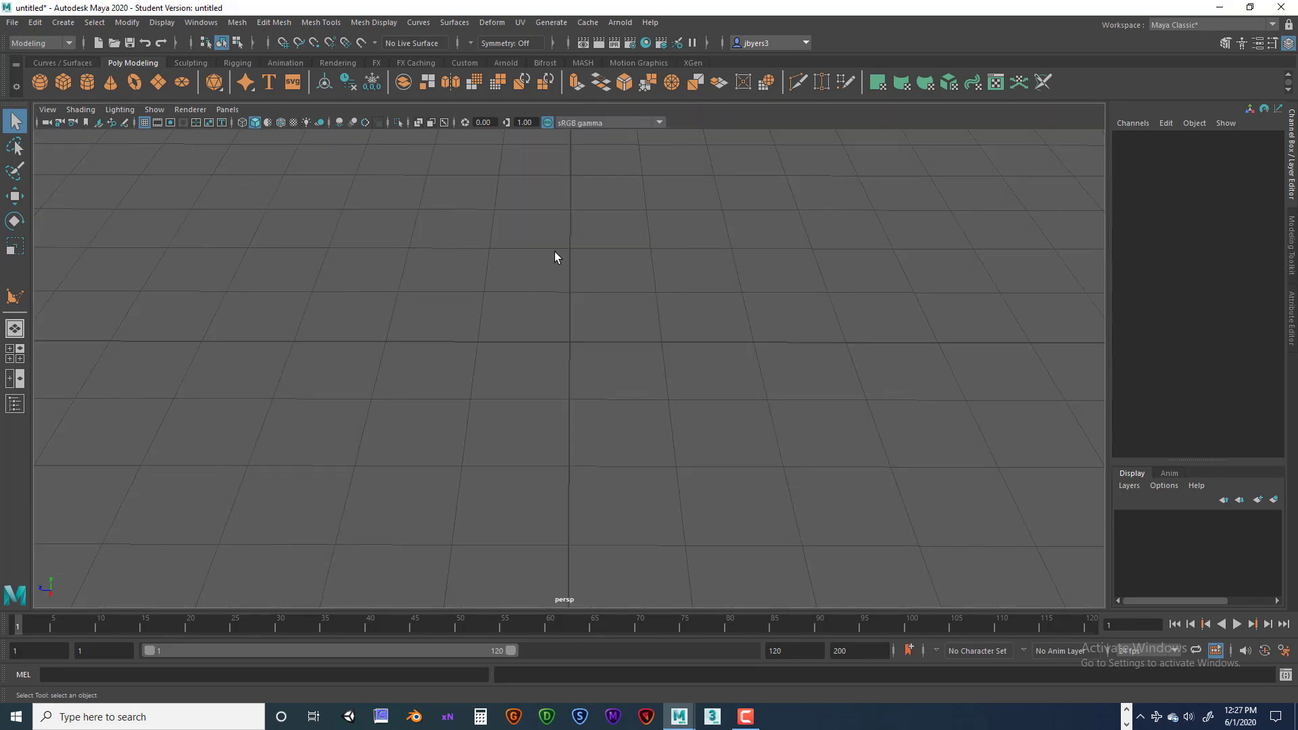
key(space)
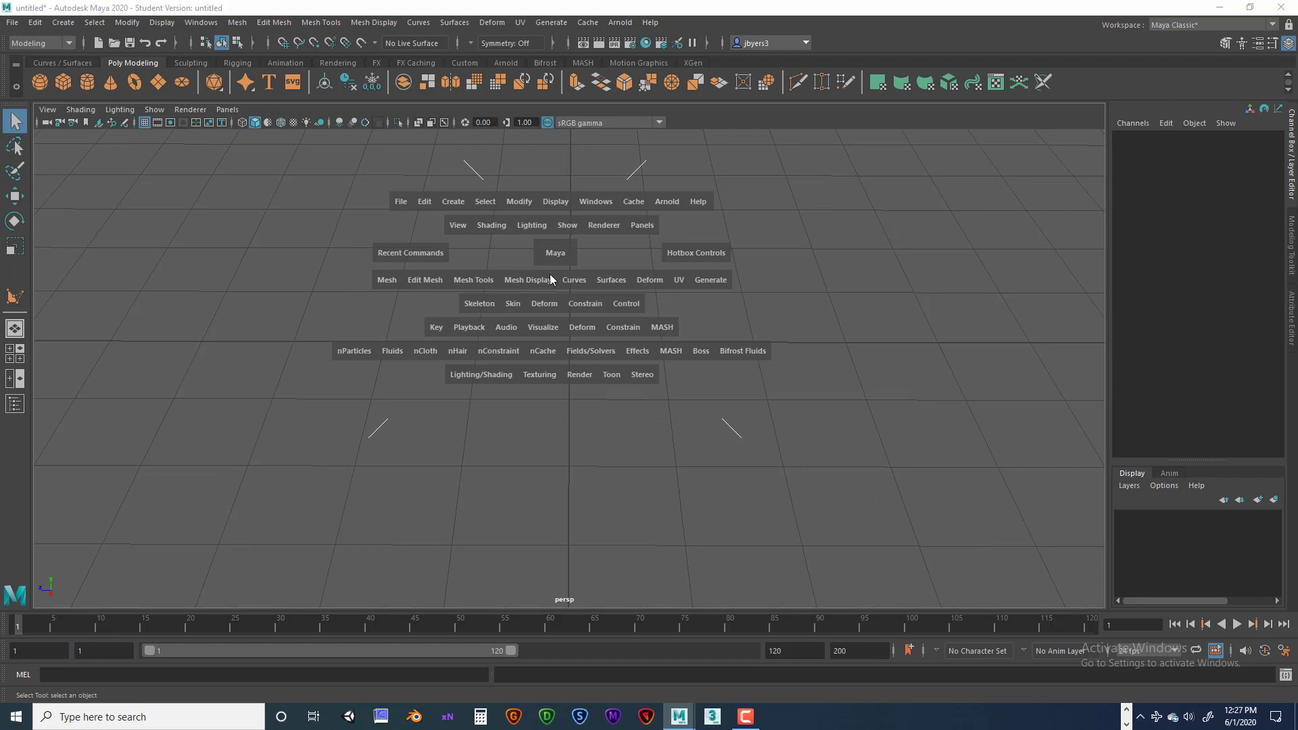
click(485, 283)
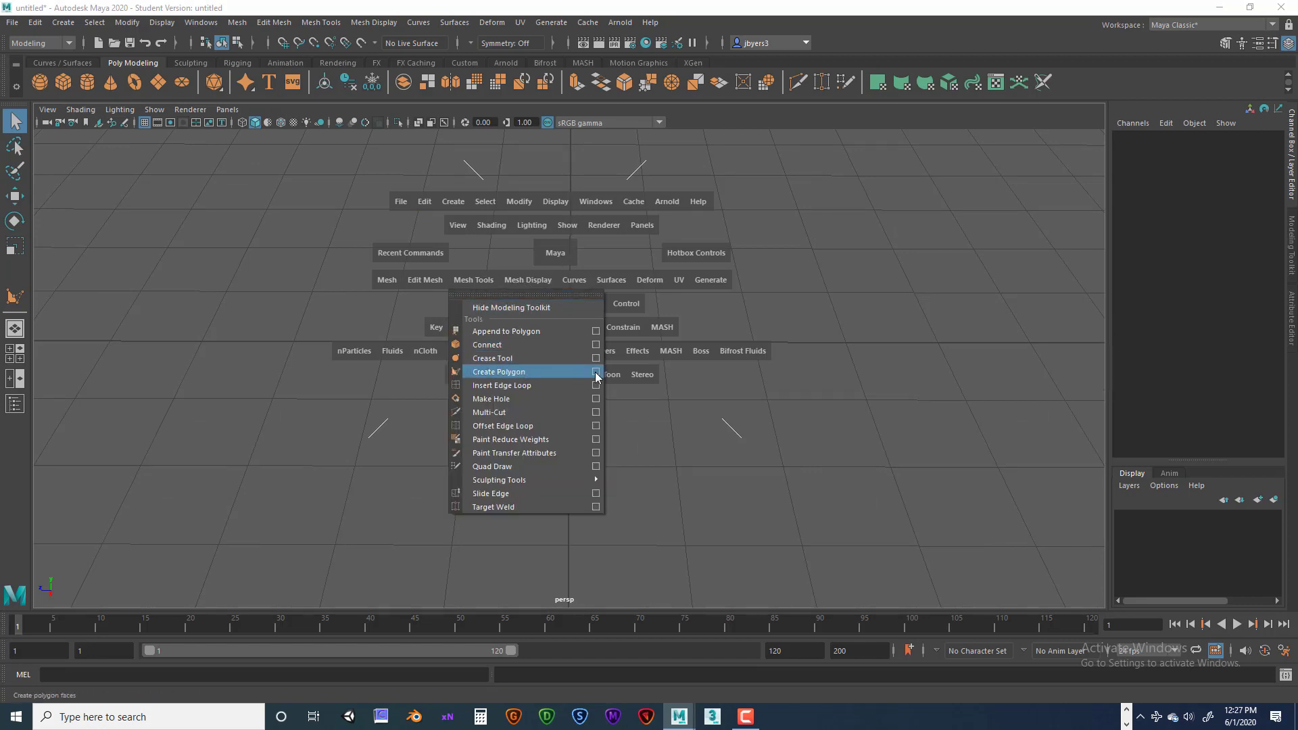
click(519, 373)
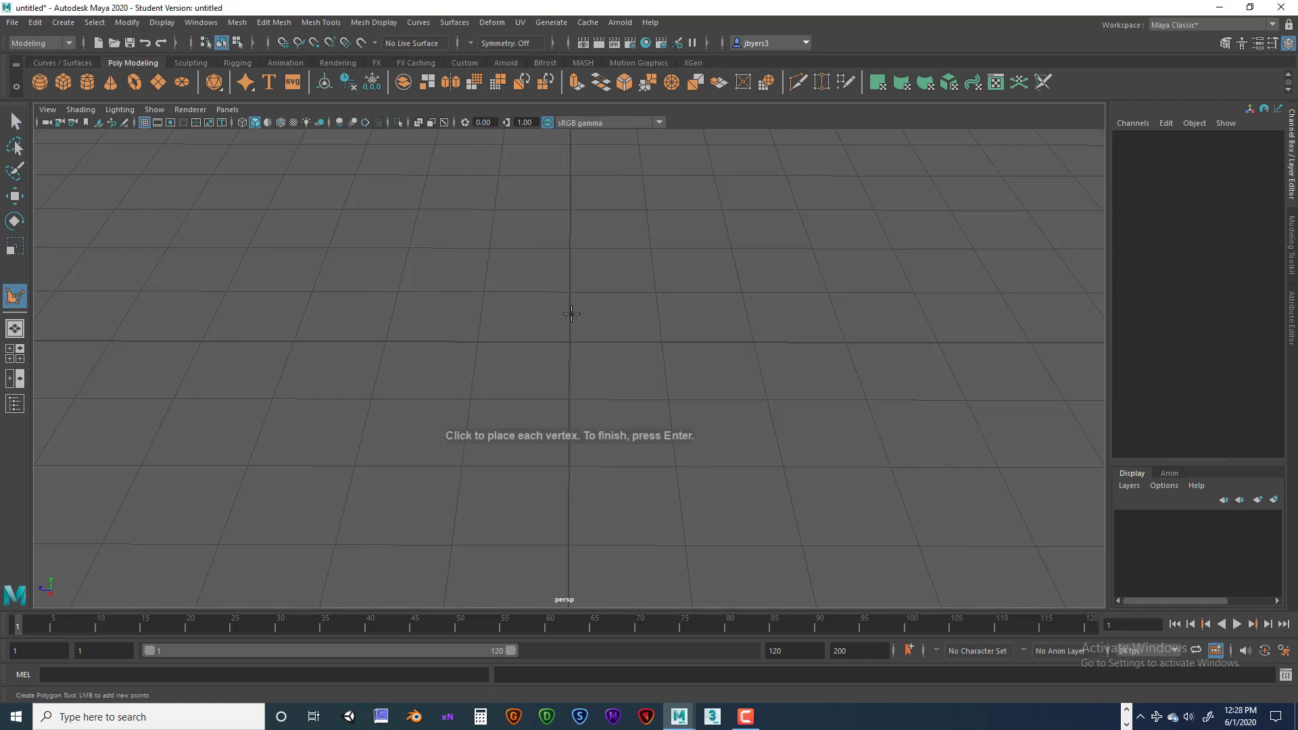
- Place three corners on the grid to create the triangular polySurface1 face
click(569, 249)
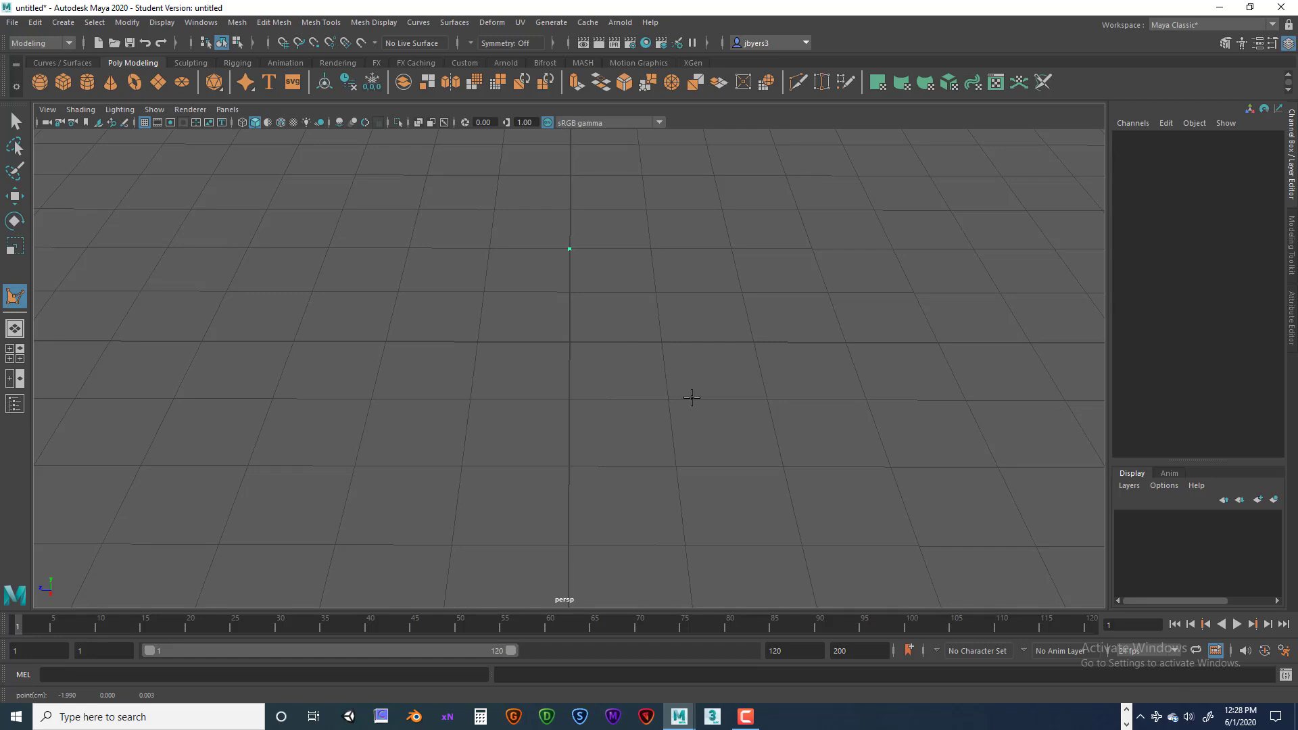
click(767, 398)
click(373, 398)
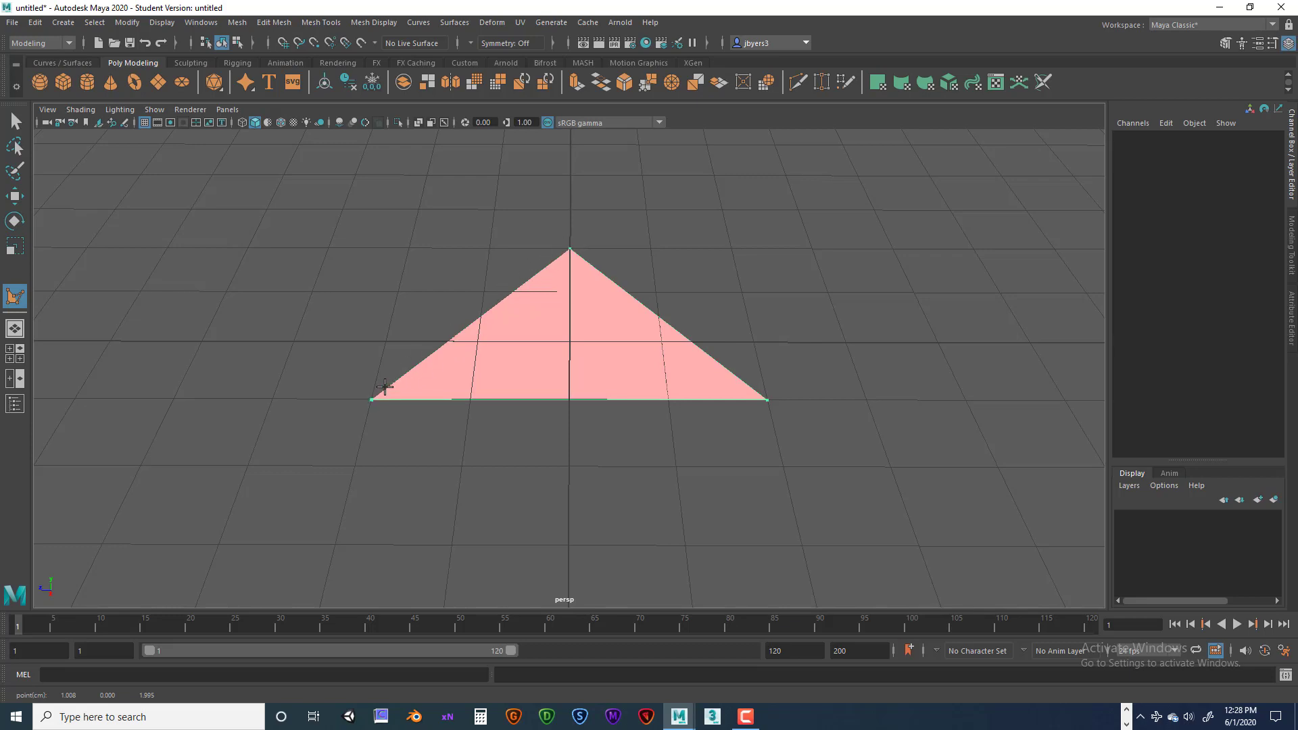
key(q)
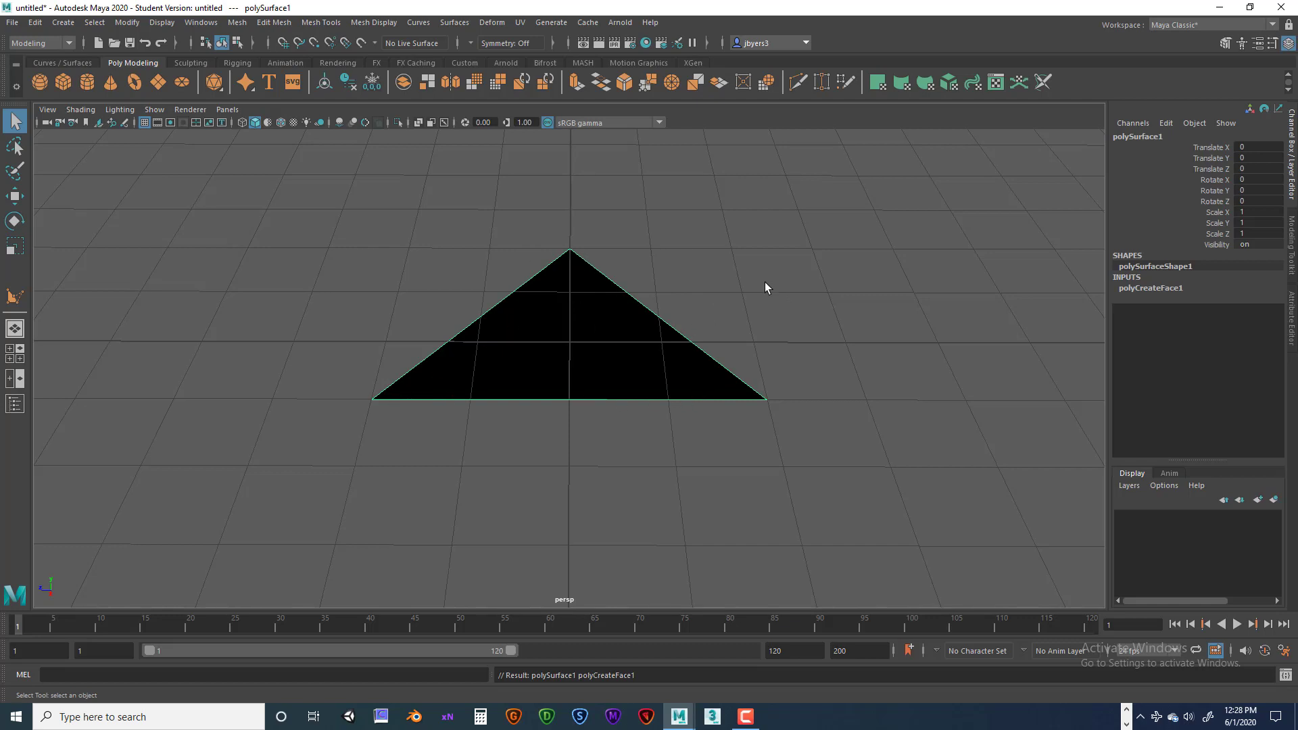
- Return to the single perspective view and apply Mesh Display > Reverse to the triangle's normals
key(space)
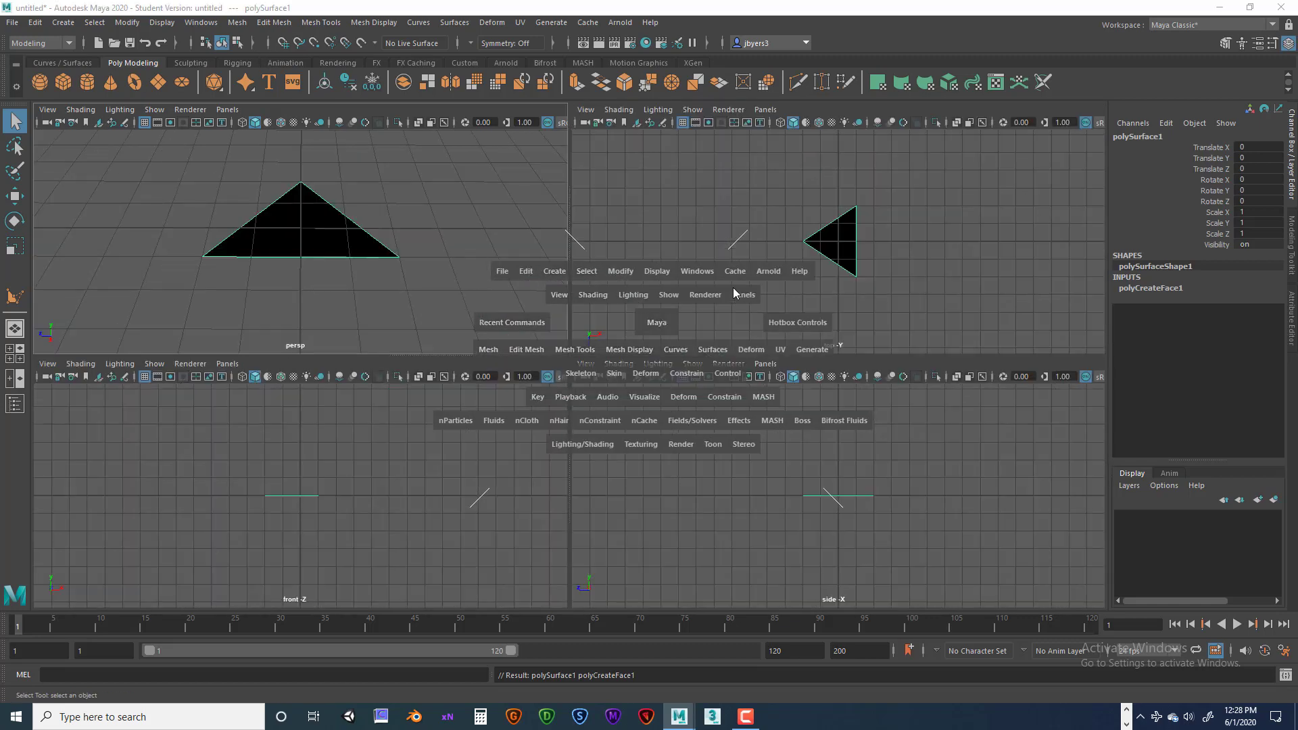
key(space)
key(space)
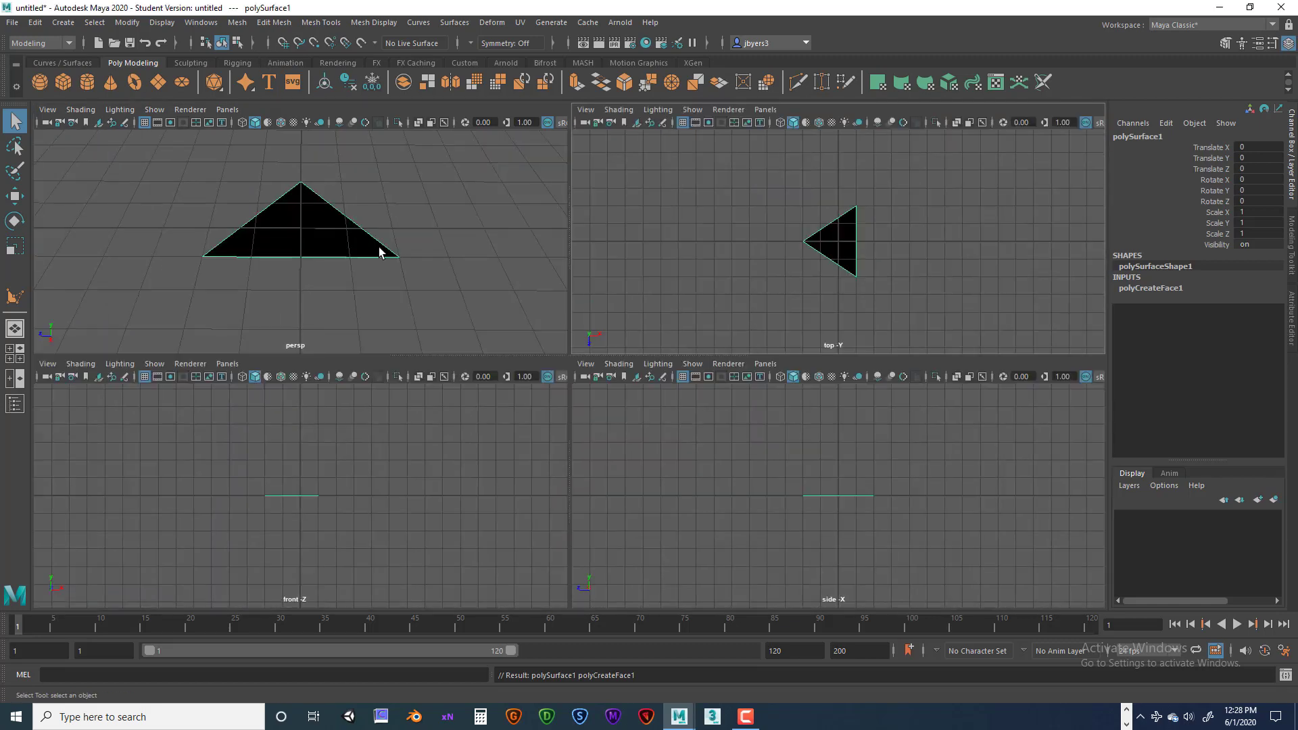
key(space)
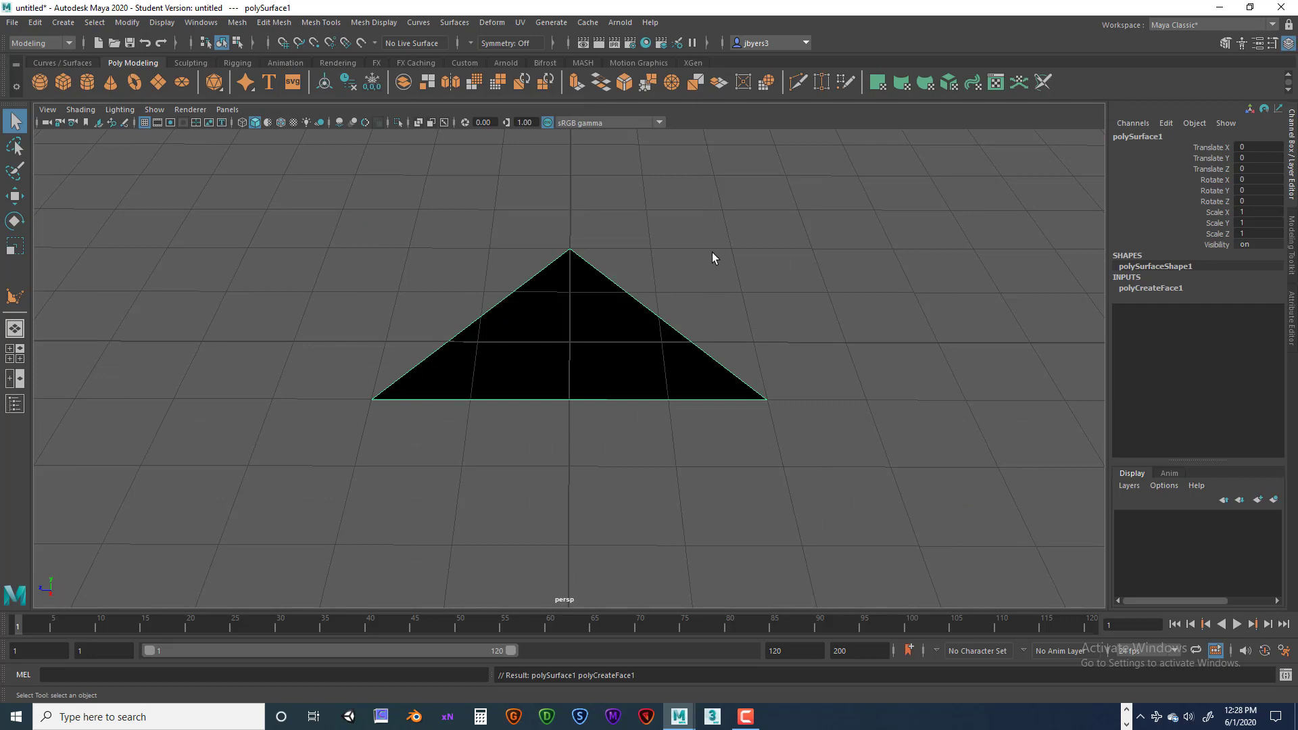
key(space)
key(space)
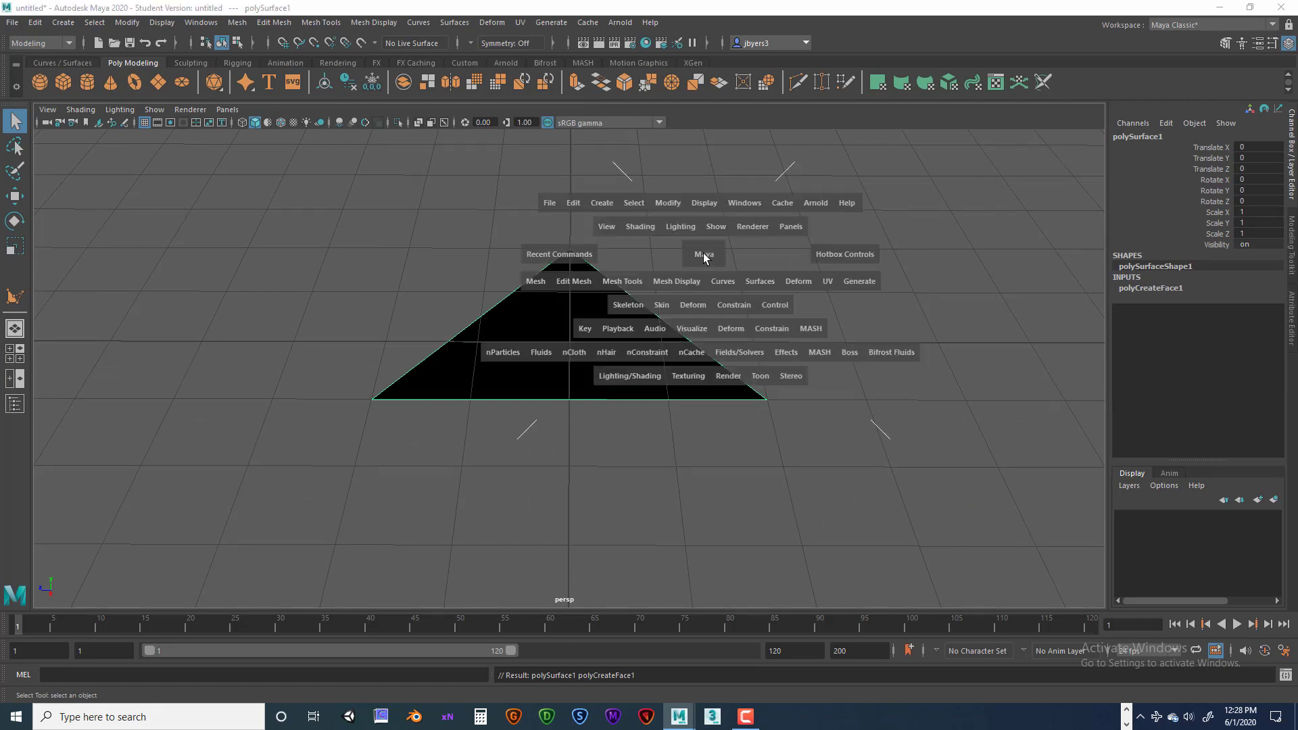
click(678, 281)
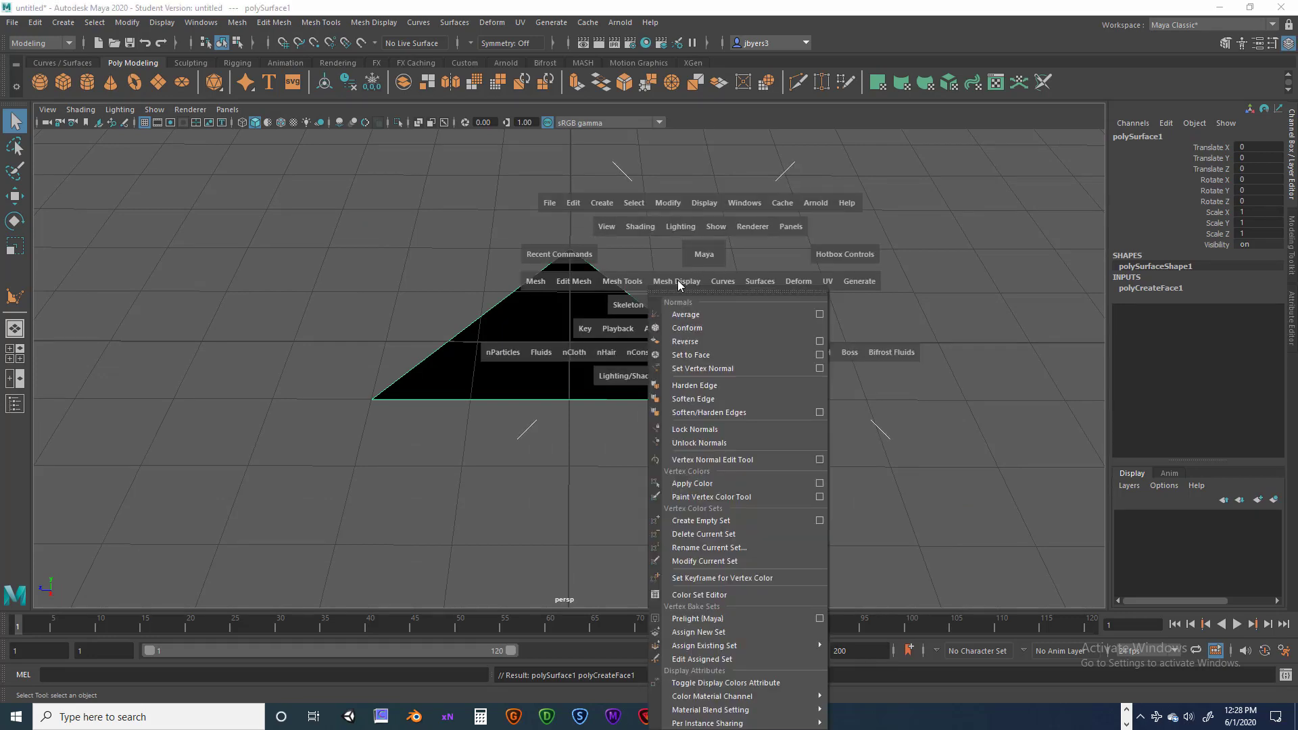
click(692, 341)
- Deselect, tumble the view, and reselect the now-grey triangle
click(758, 321)
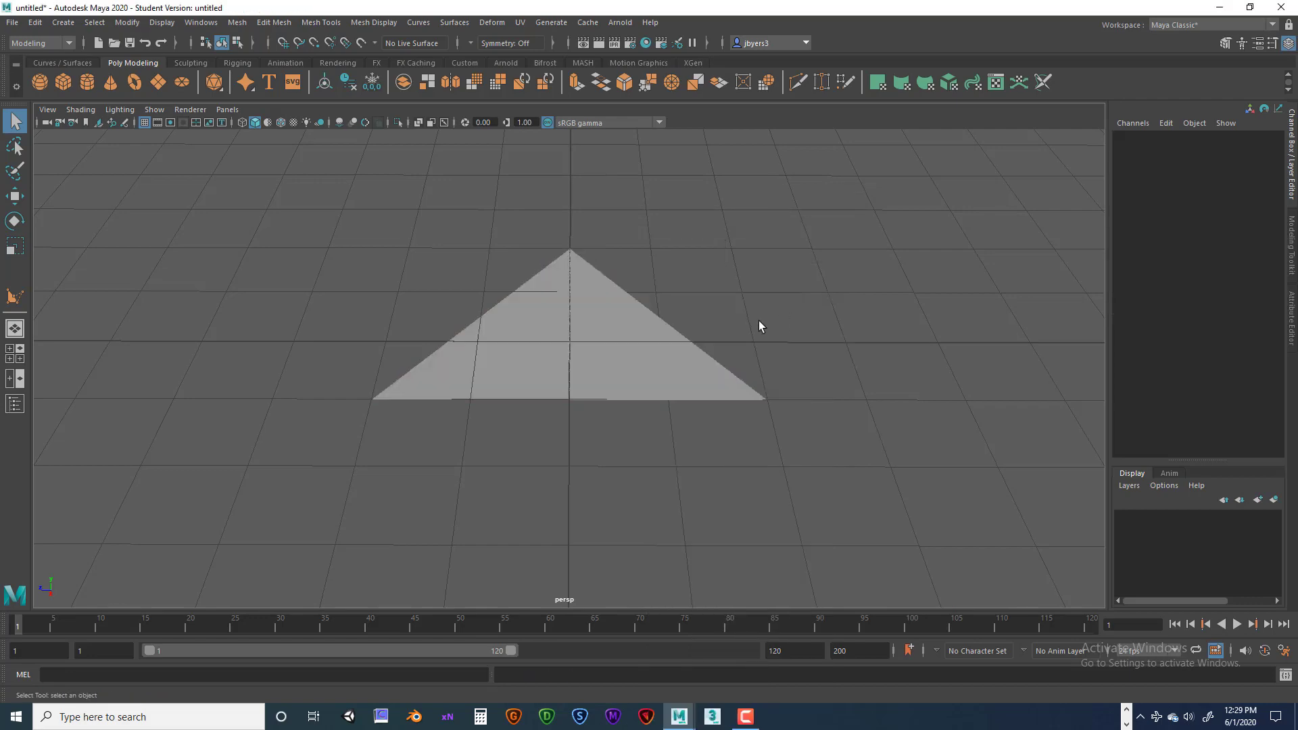
mouse_move(647, 337)
alt+mouse_down()
mouse_move(651, 365)
mouse_move(608, 376)
mouse_move(652, 338)
mouse_move(647, 354)
alt+mouse_up()
click(592, 348)
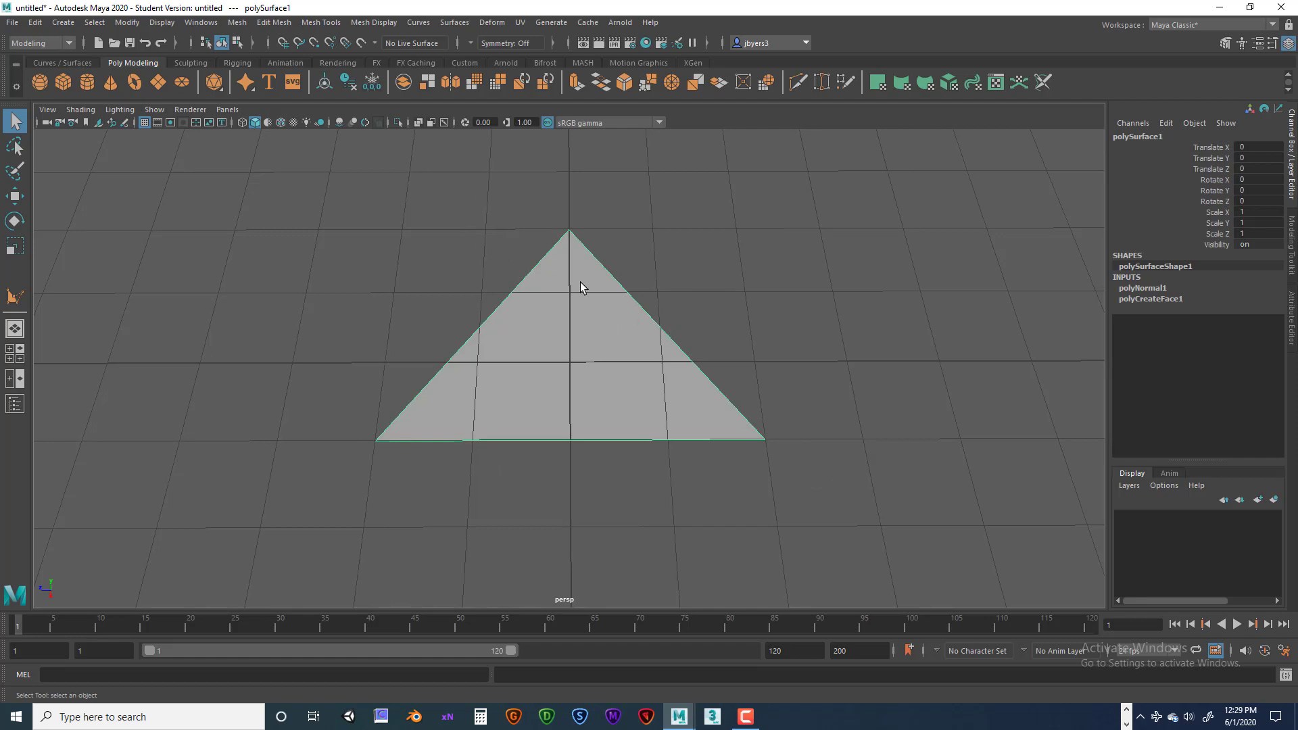
- In vertex mode, move the triangle's top vertex with the Move tool to skew it
right_drag(560, 284, 506, 286)
click(579, 234)
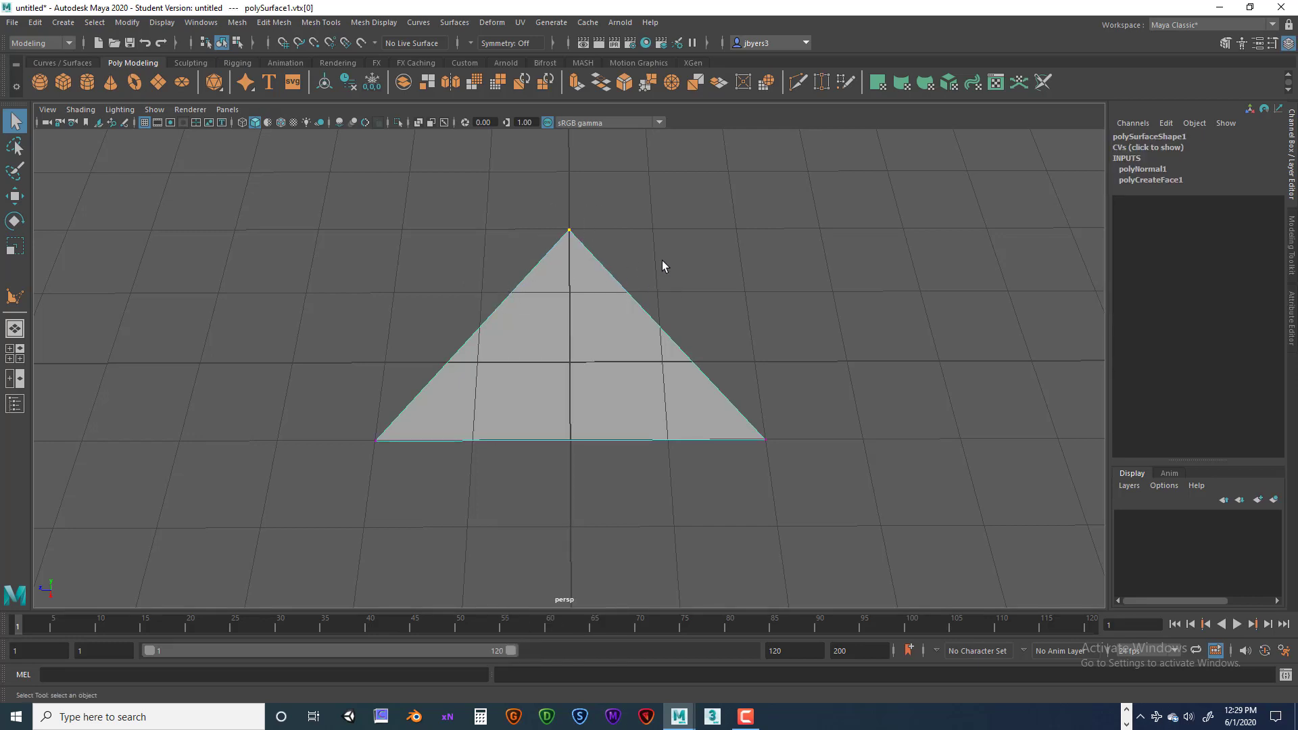
key(w)
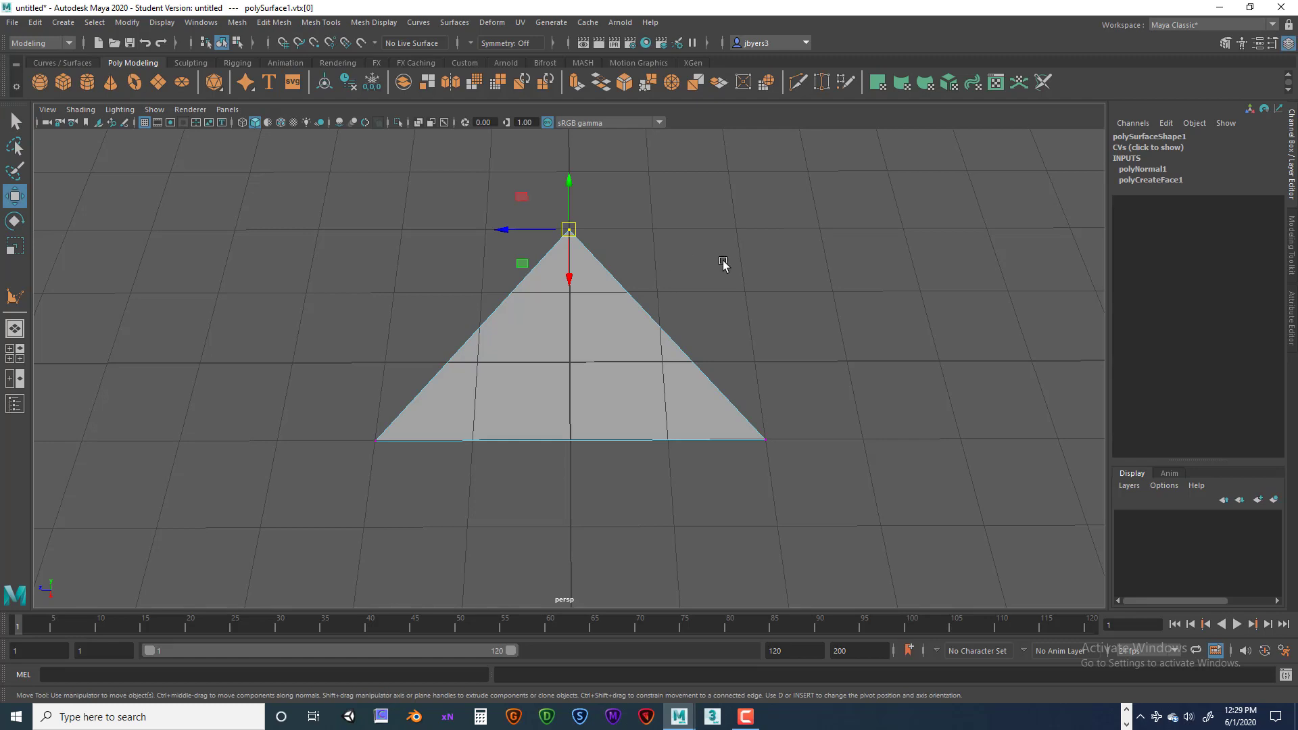
drag(573, 280, 748, 327)
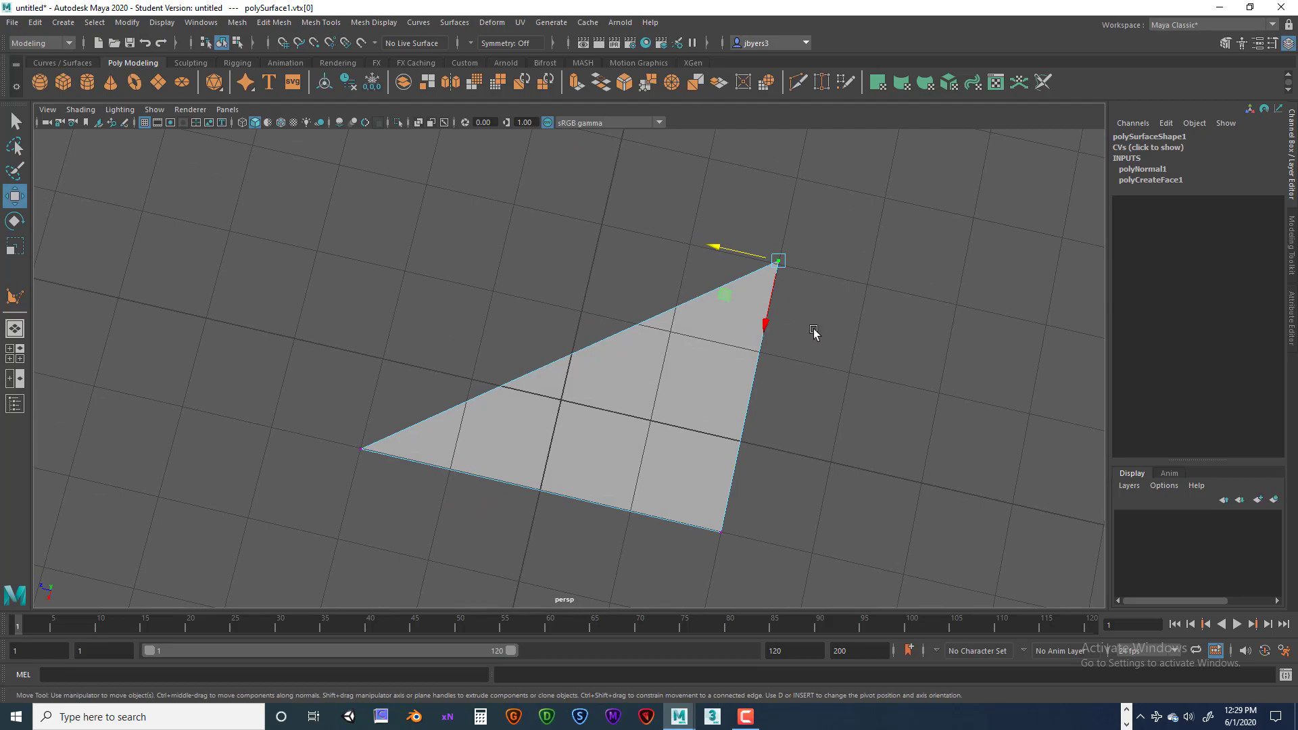
- Orbit to a high oblique angle to inspect the skewed triangle, then deselect the vertex
alt+drag(830, 315, 901, 252)
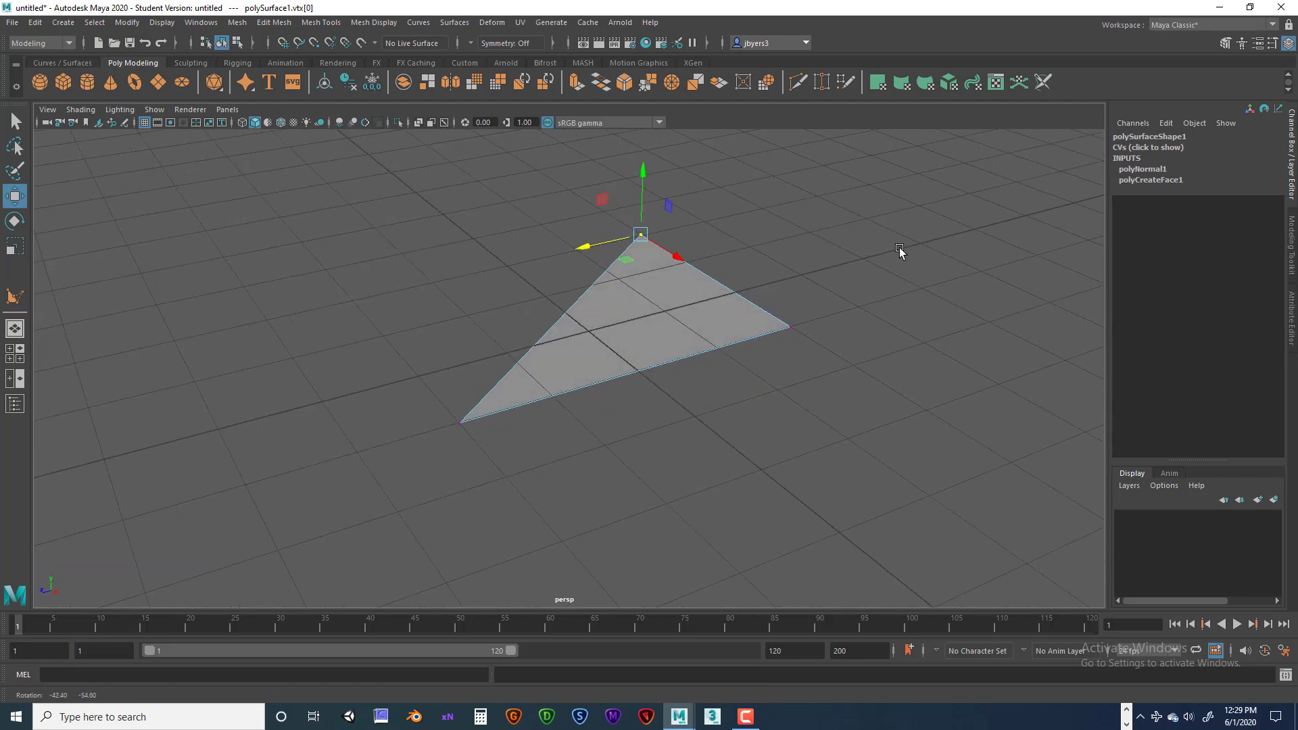
alt+right_drag(901, 253, 766, 309)
alt+drag(765, 306, 805, 336)
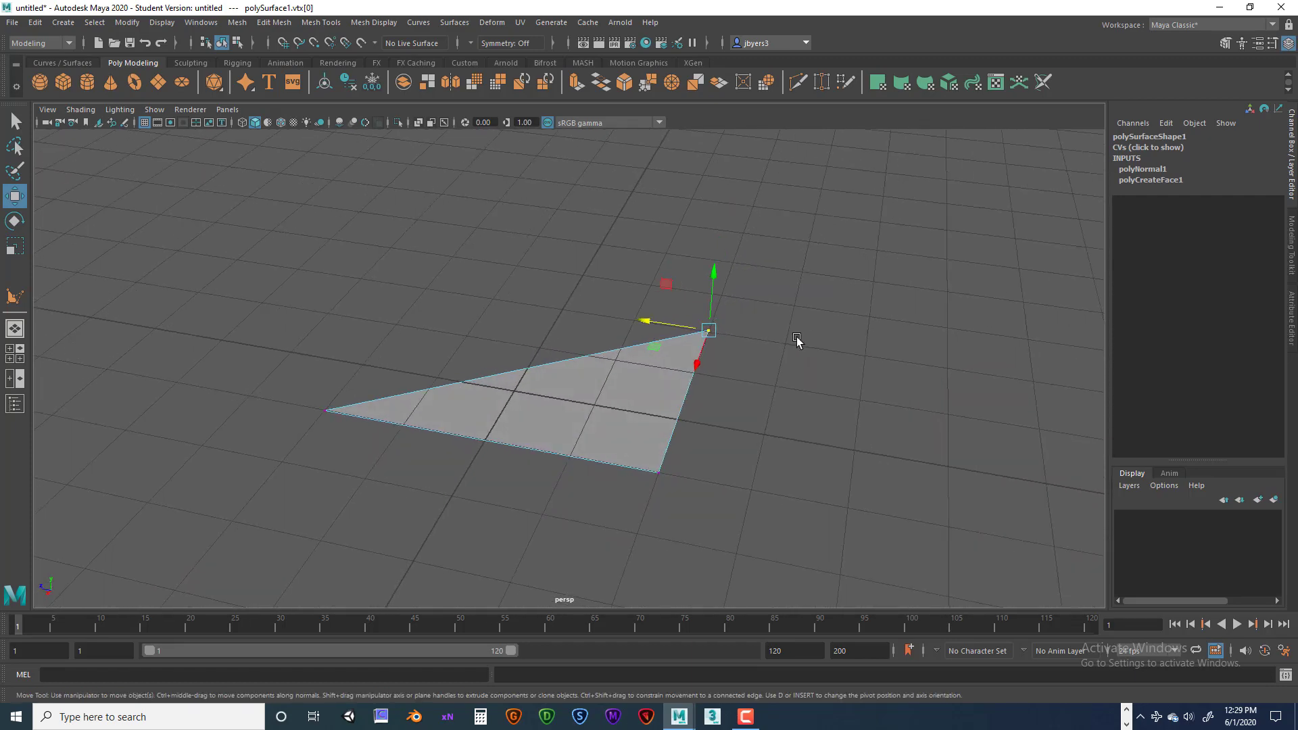
click(806, 365)
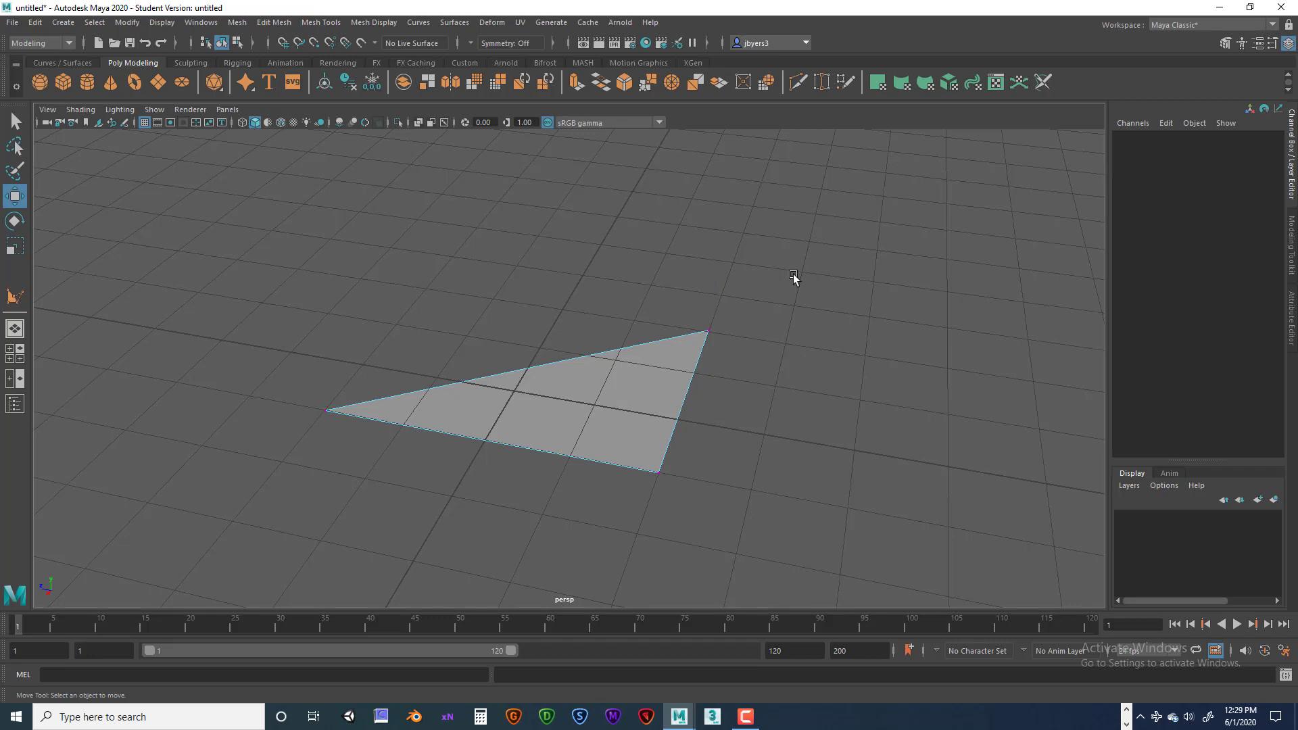
- Browse the Help menu, then select the whole triangle back in object mode
click(650, 22)
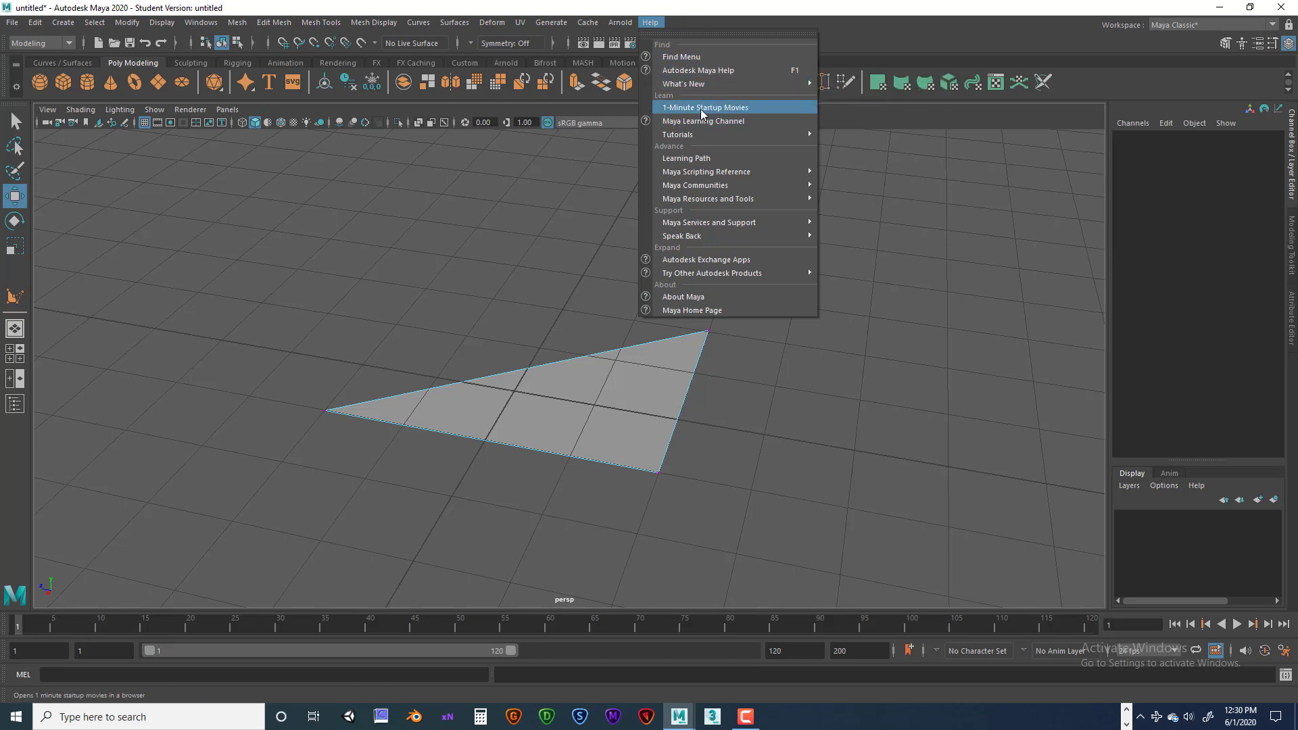
click(872, 339)
right_drag(657, 356, 658, 420)
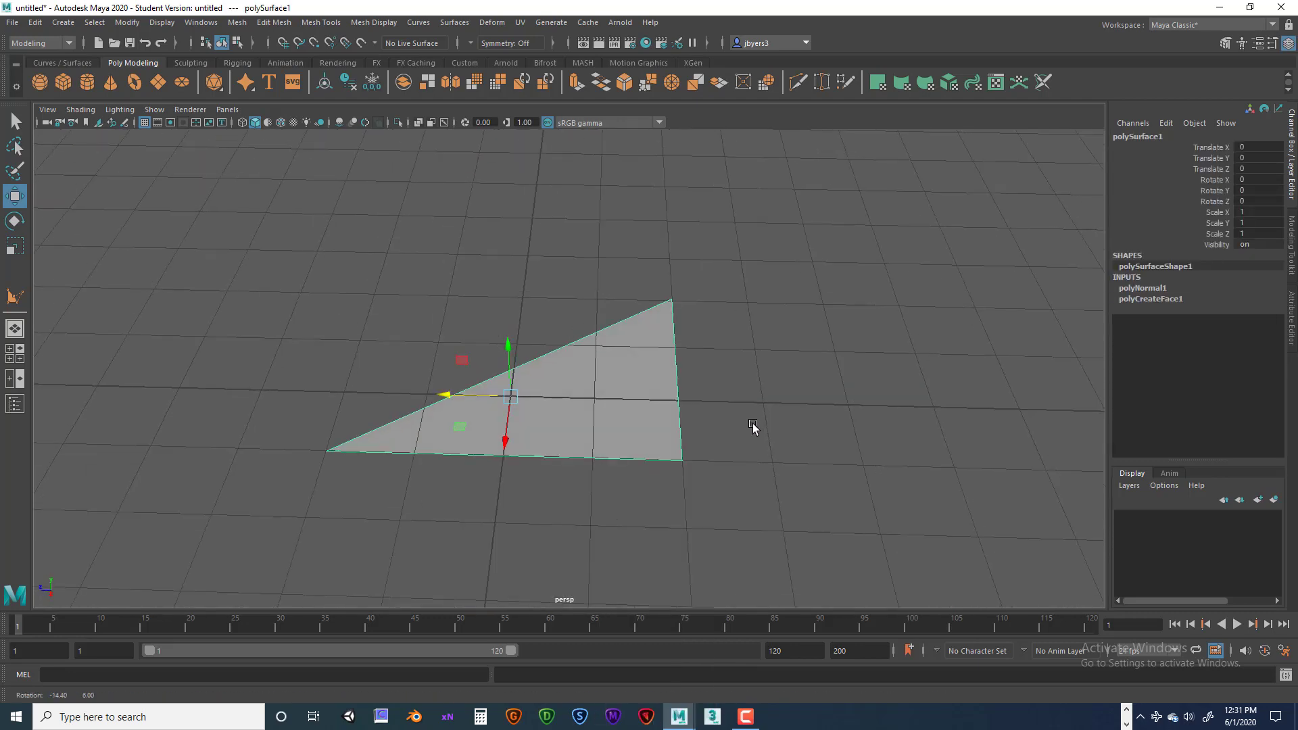